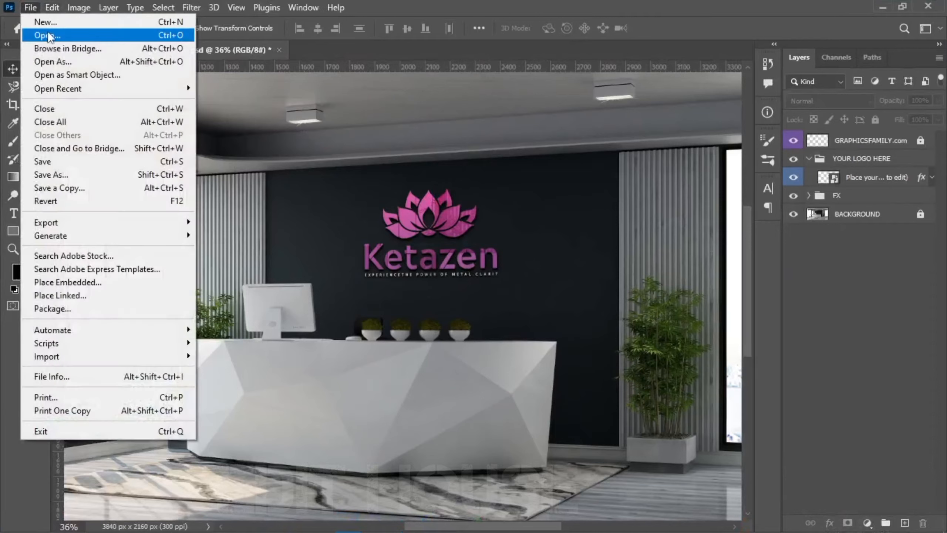
- Open the flyer 4-01 image from the flyer folder on the graphic (E:) drive
click(48, 34)
scroll(75, 222, down, 3)
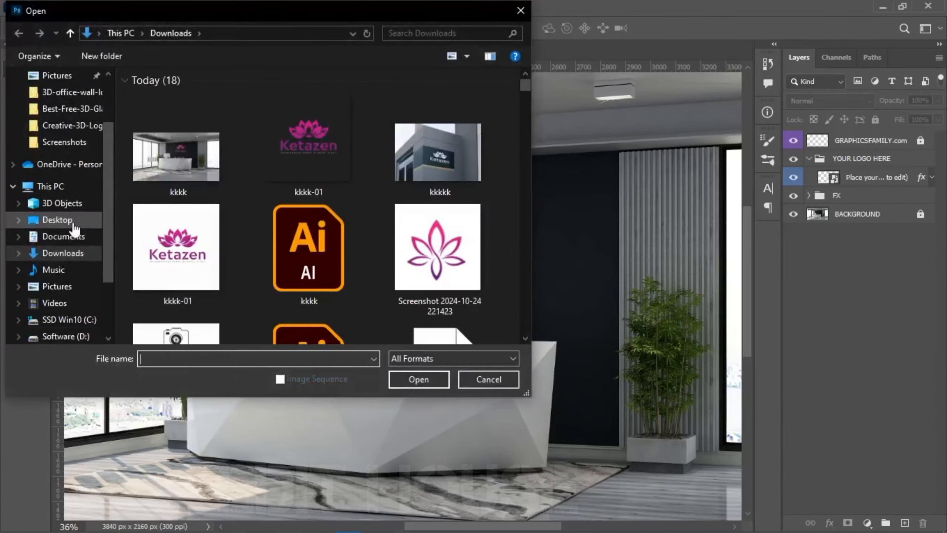
scroll(73, 221, down, 1)
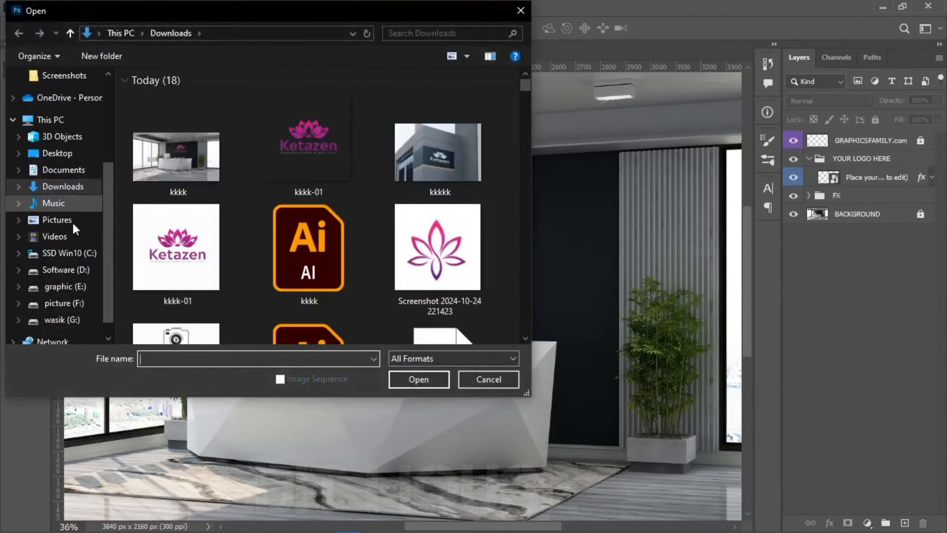
click(70, 287)
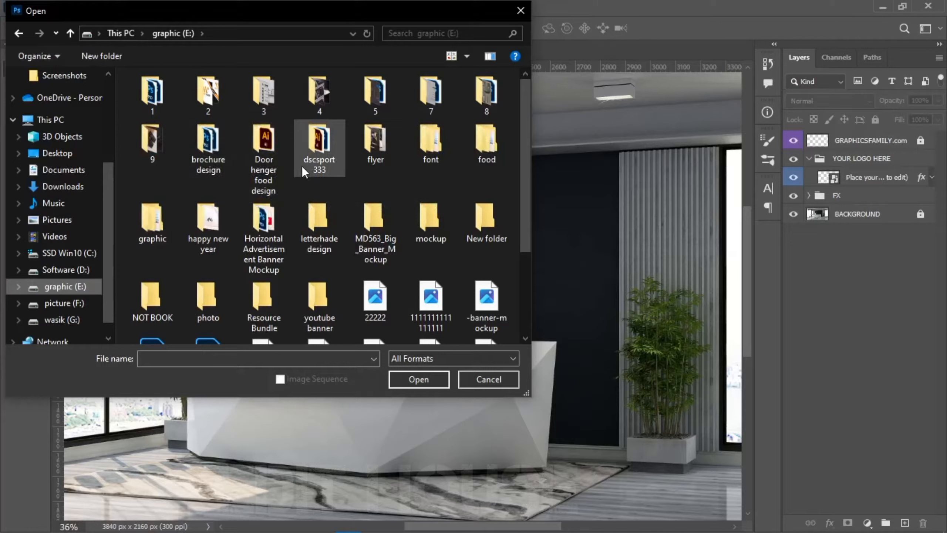
double_click(380, 150)
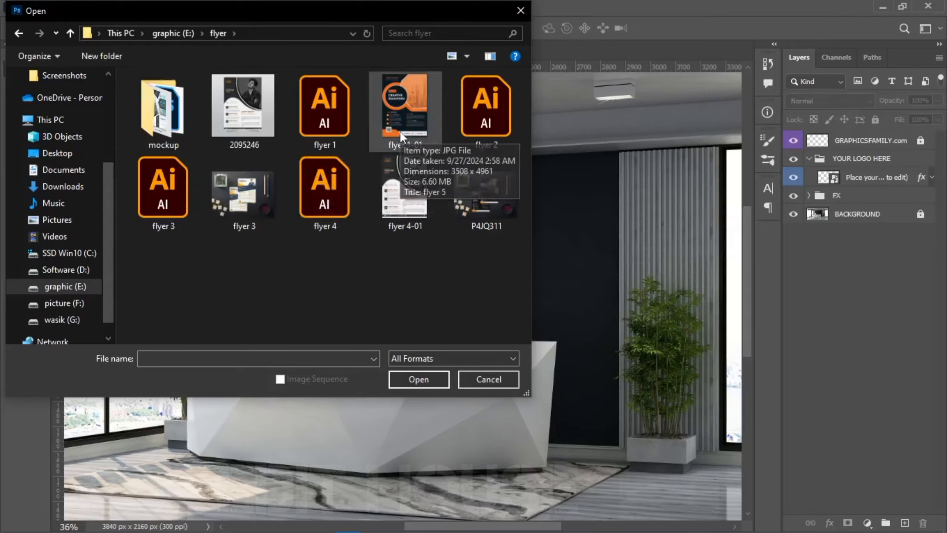
click(399, 174)
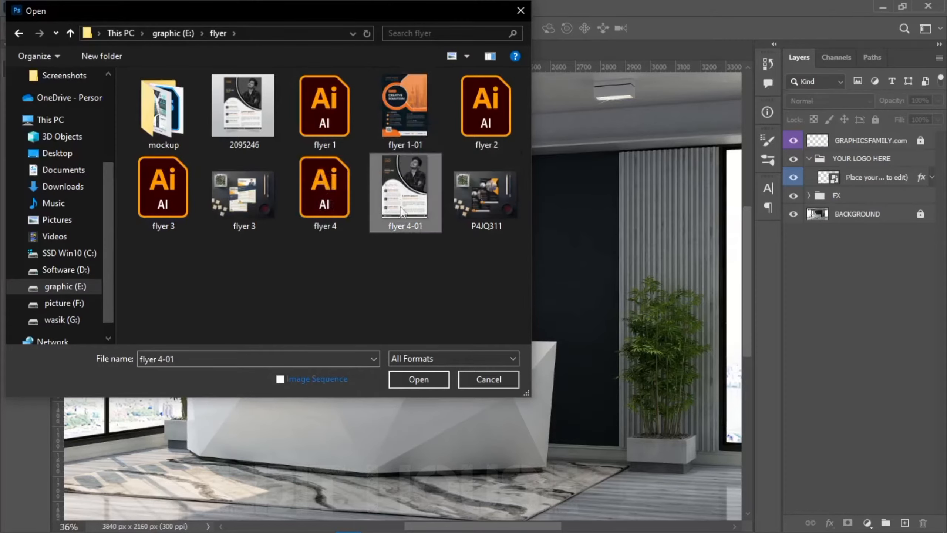
click(420, 379)
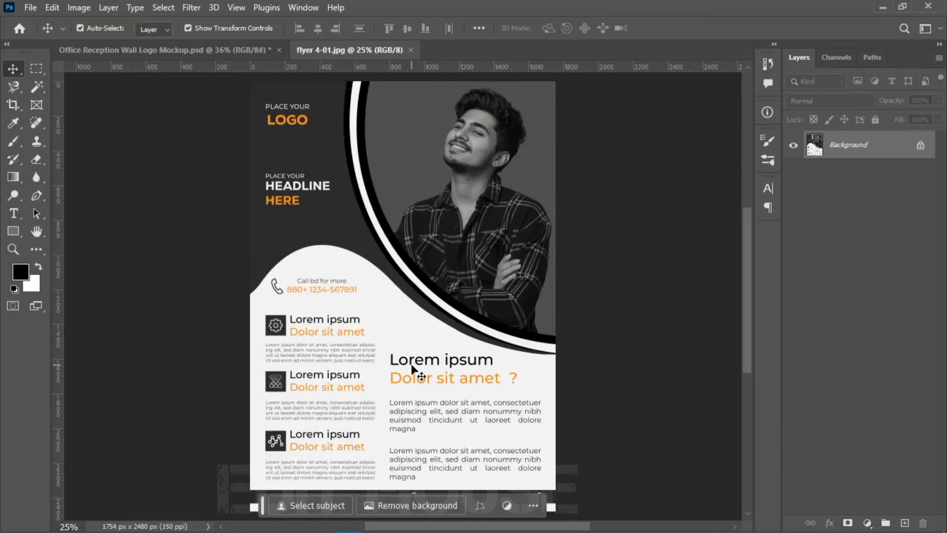
- Unlock the flyer's Background layer so it becomes an editable layer, and select it
scroll(309, 400, down, 1)
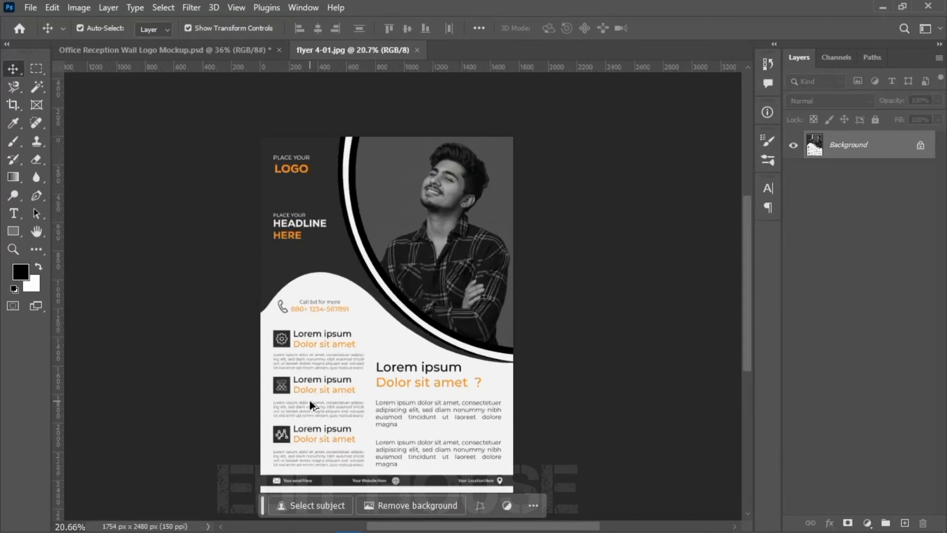
click(921, 146)
click(617, 223)
click(447, 239)
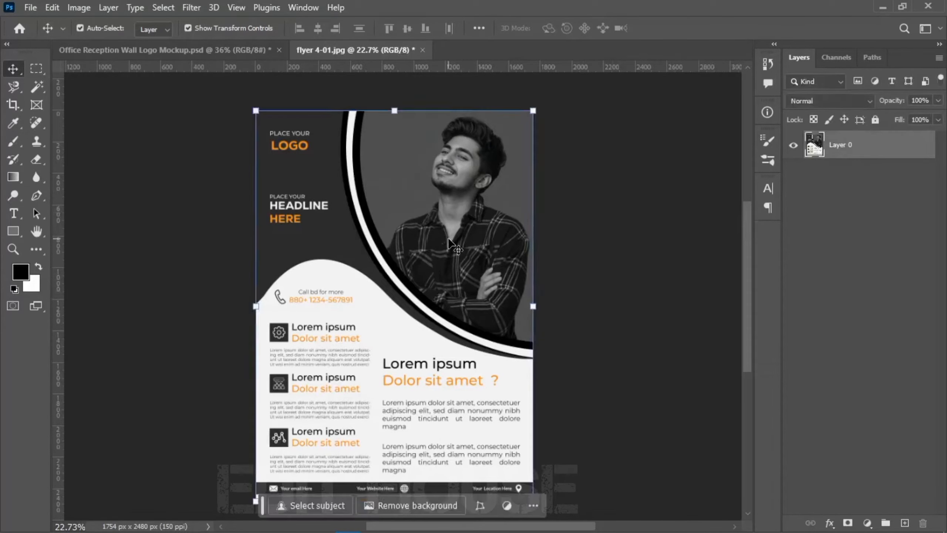
click(192, 7)
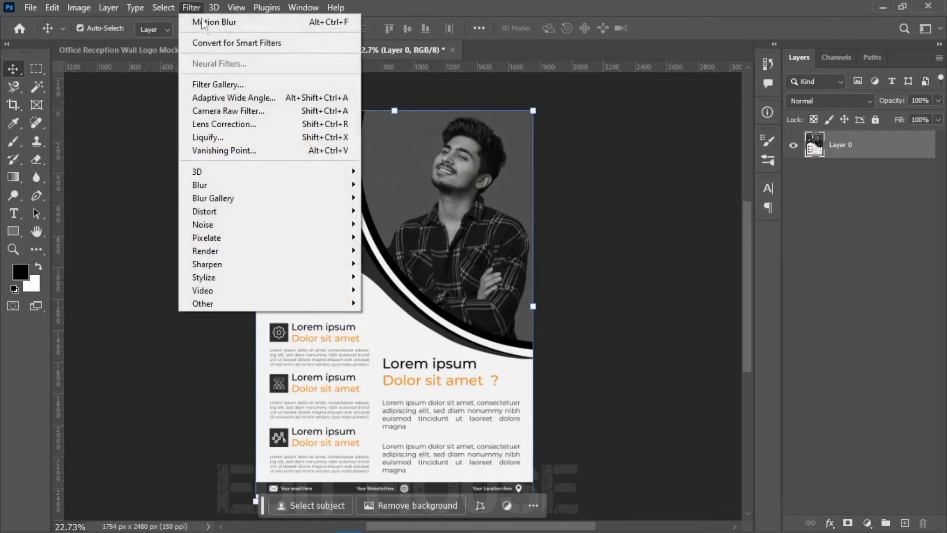
mouse_move(241, 188)
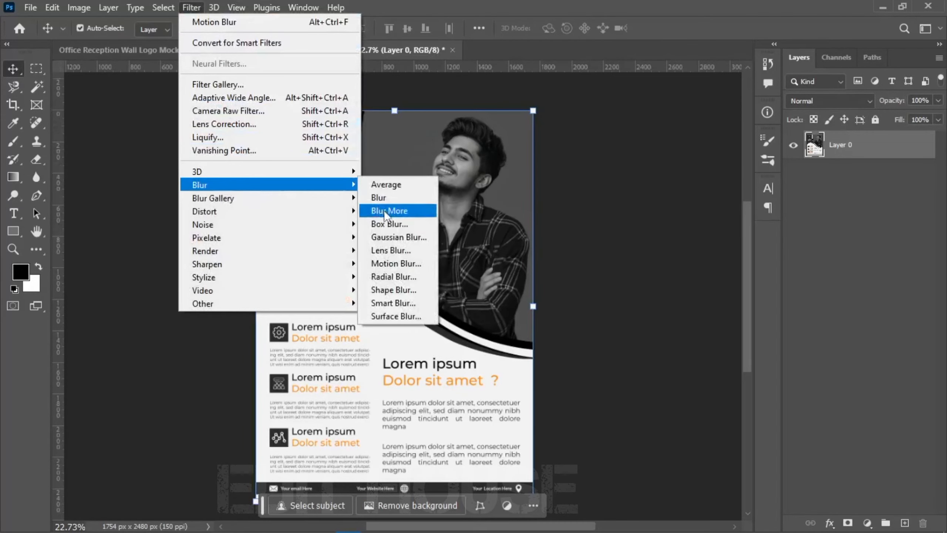
click(418, 158)
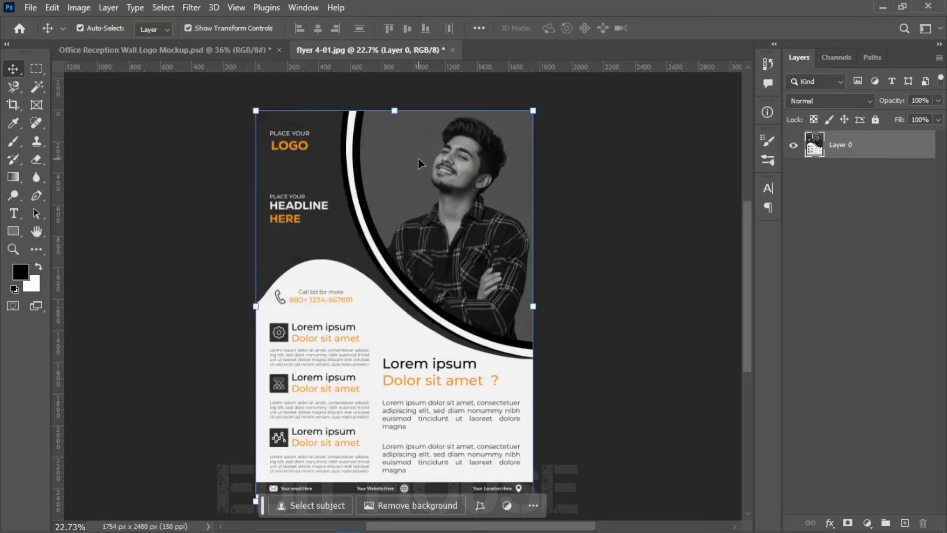
- Set the foreground colour to the gray 4e4e4e sampled from the backdrop of the flyer's photo
click(21, 271)
click(392, 176)
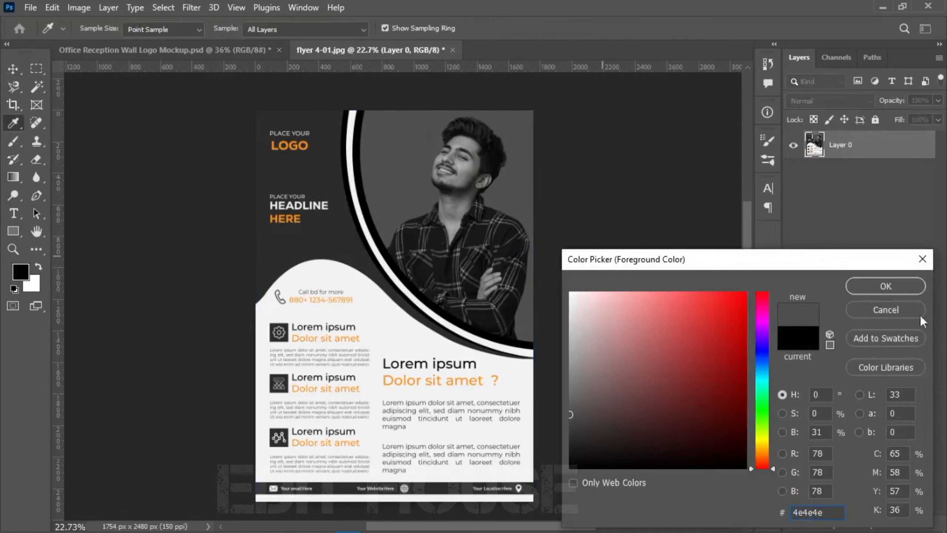
click(913, 292)
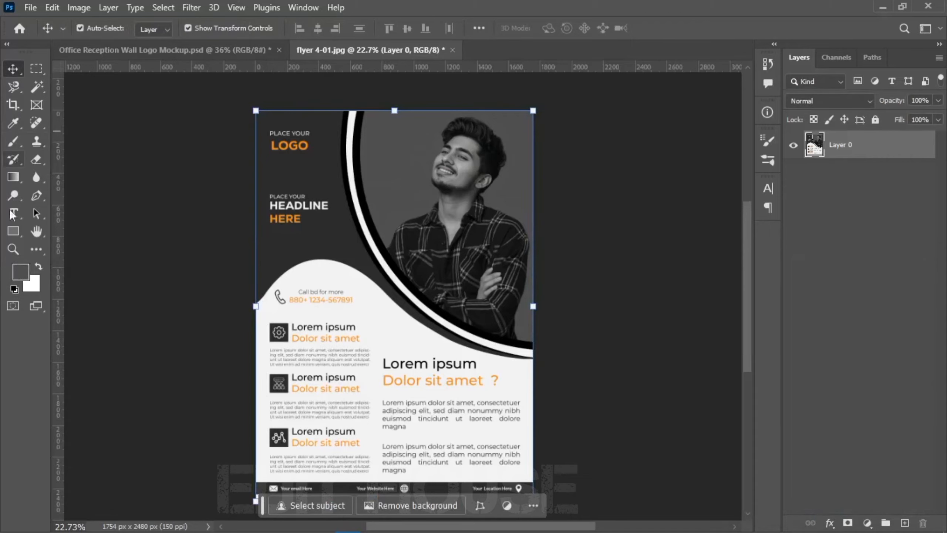
- Draw a rectangle of about 2062 x 2620 px over the whole flyer and fill it with the sampled gray
click(13, 231)
drag(222, 97, 545, 512)
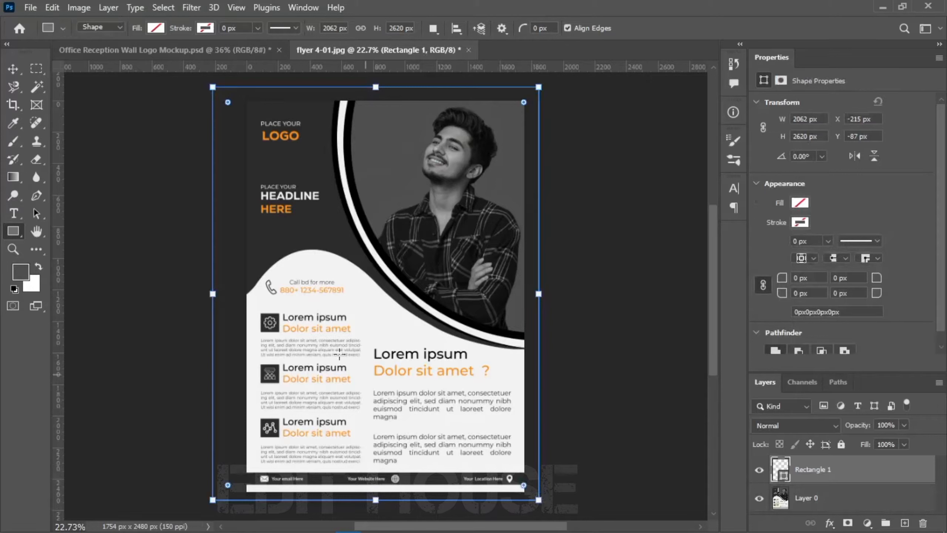
click(156, 28)
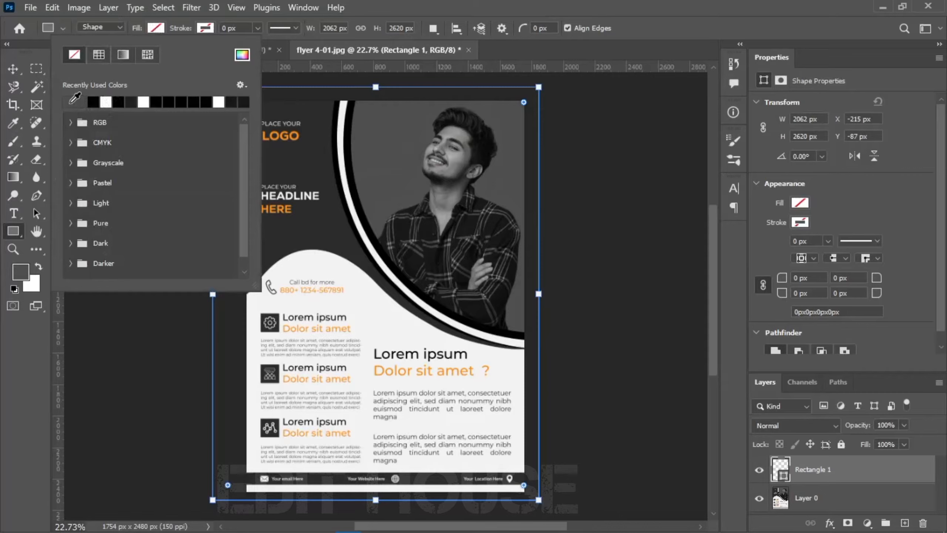
click(71, 101)
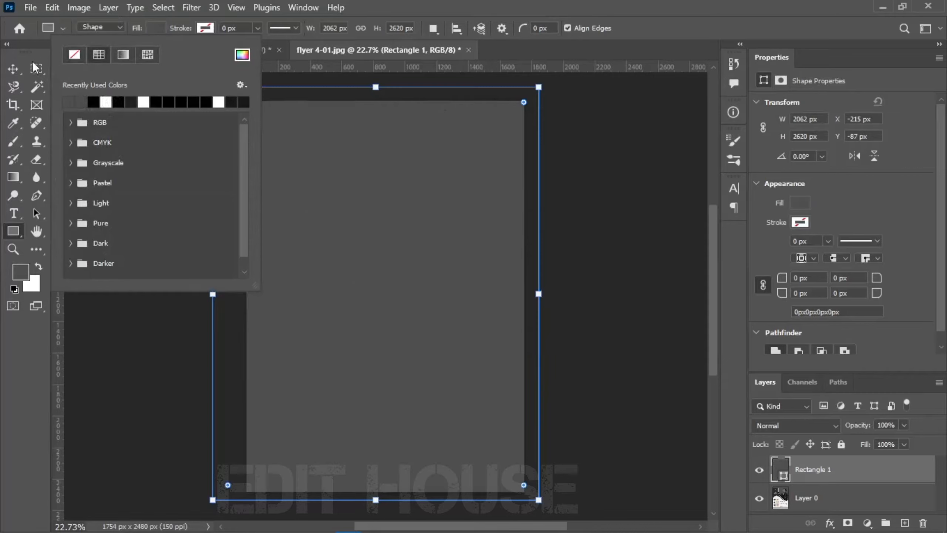
- Resize the gray rectangle on all four sides to match the 1754 x 2480 px canvas, and apply the transform
click(13, 69)
click(13, 69)
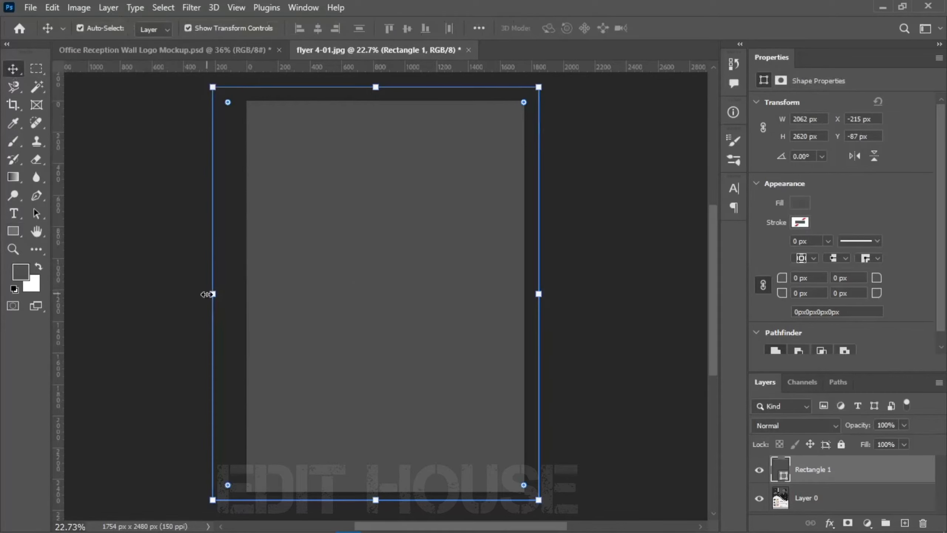
drag(215, 294, 246, 294)
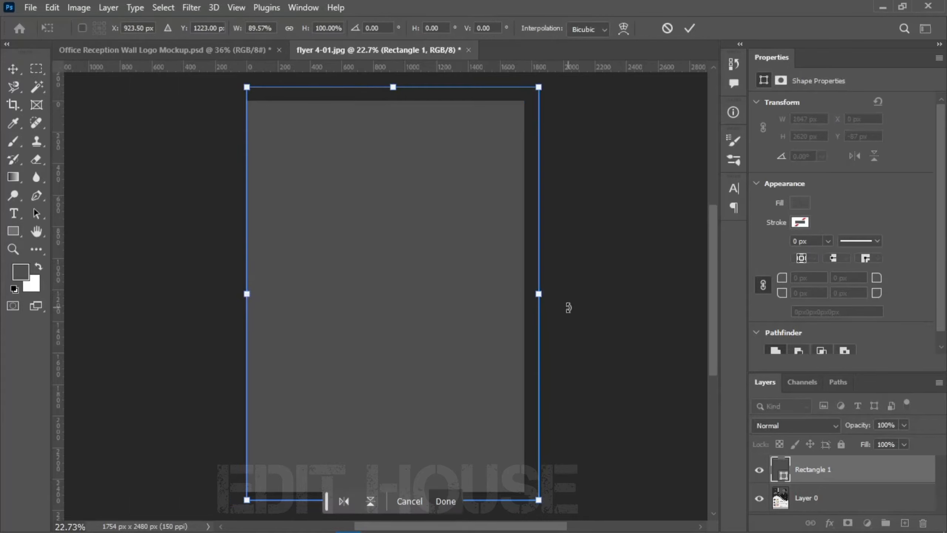
drag(538, 294, 524, 294)
drag(385, 87, 384, 99)
scroll(389, 412, down, 2)
drag(384, 464, 385, 459)
click(445, 500)
click(487, 327)
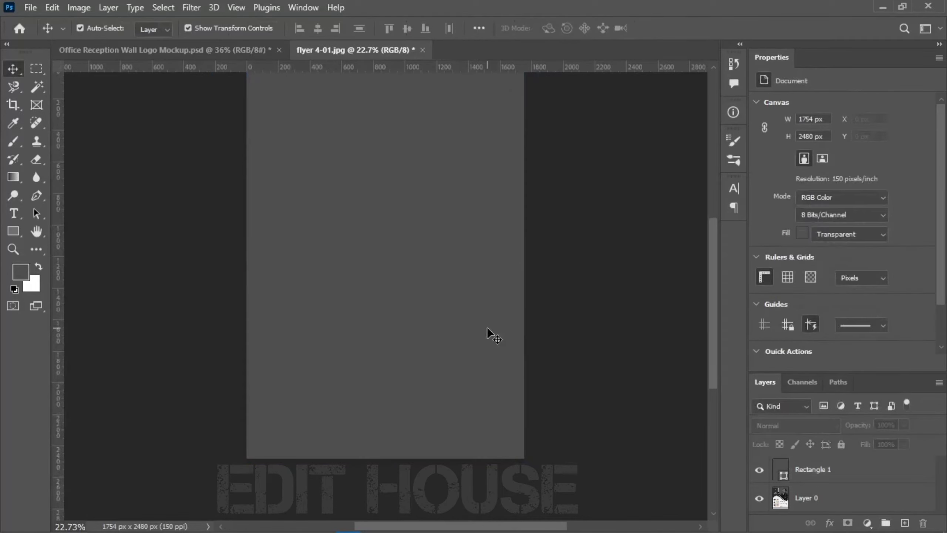
click(487, 327)
- Close the shape properties and lower the gray rectangle's opacity to about 81% so the flyer shows through
click(939, 59)
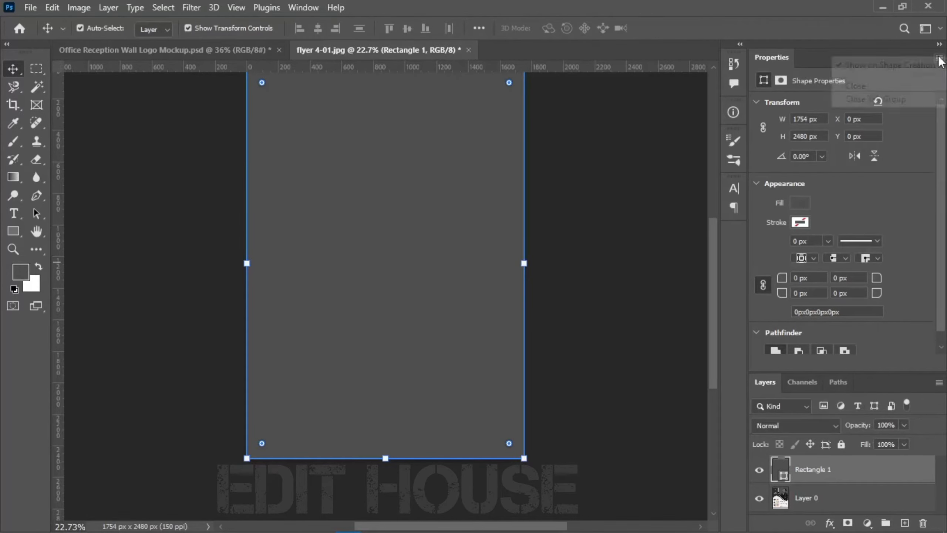
click(868, 99)
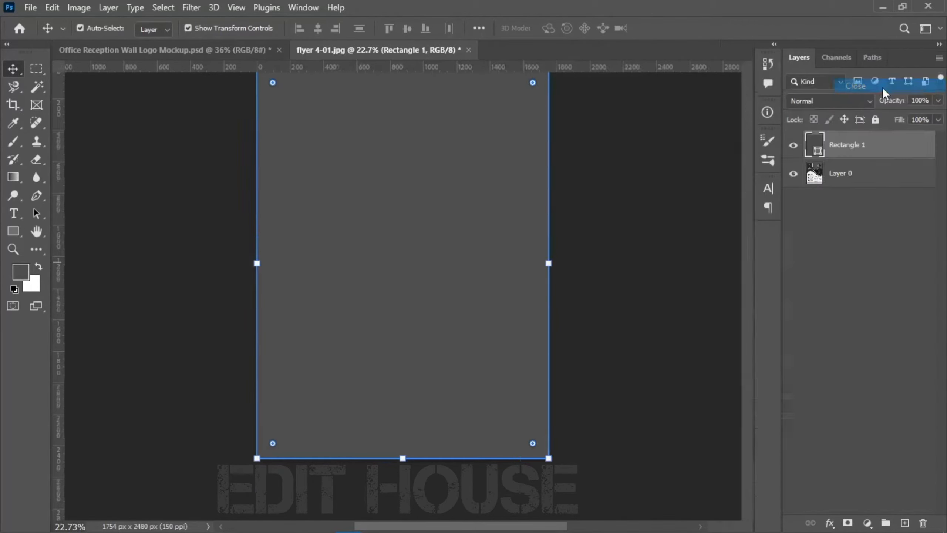
click(928, 100)
text(89)
key(Return)
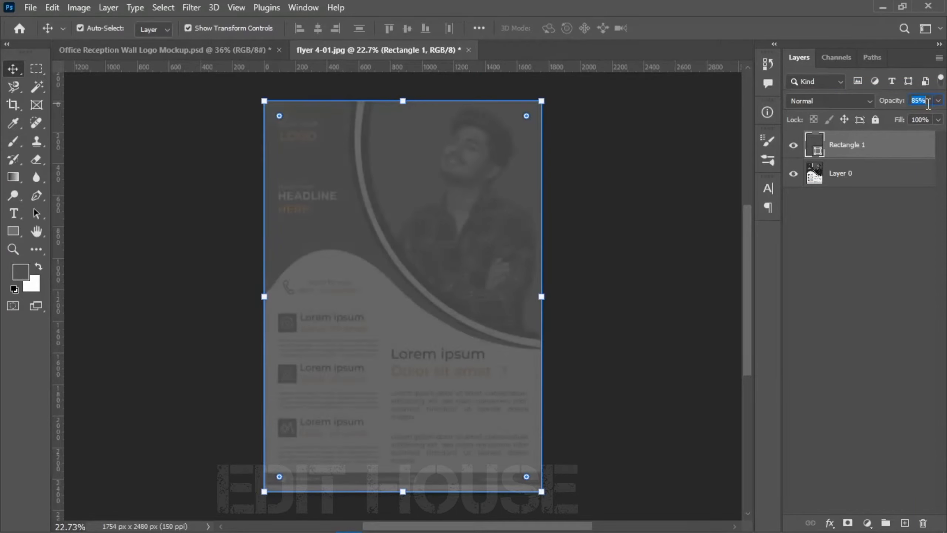
key(Down)
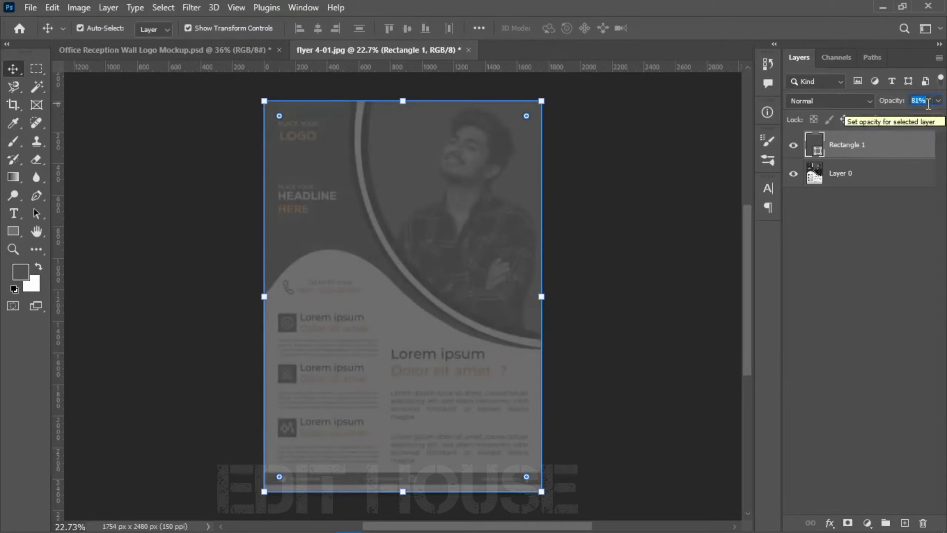
click(680, 206)
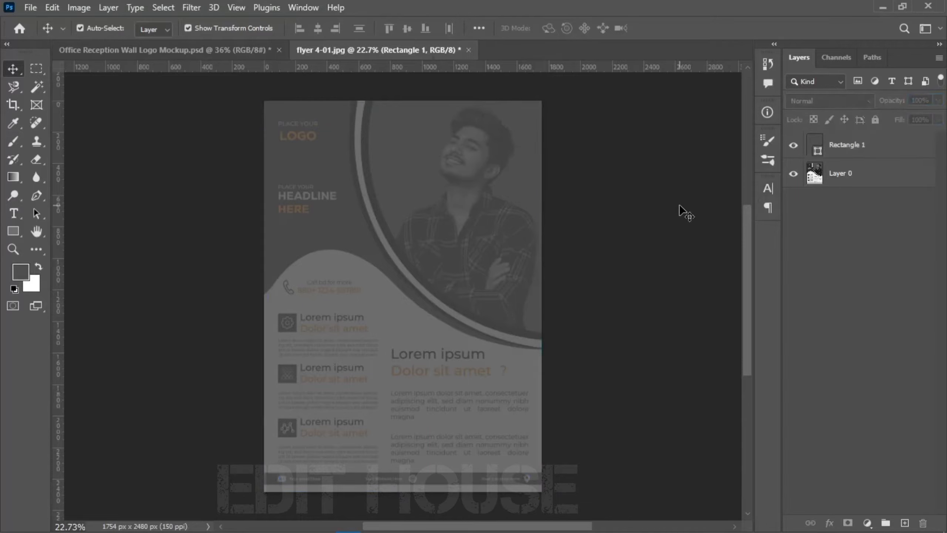
- Apply a strong Gaussian Blur to the flyer image layer, raising the radius until the text is unreadable
click(853, 183)
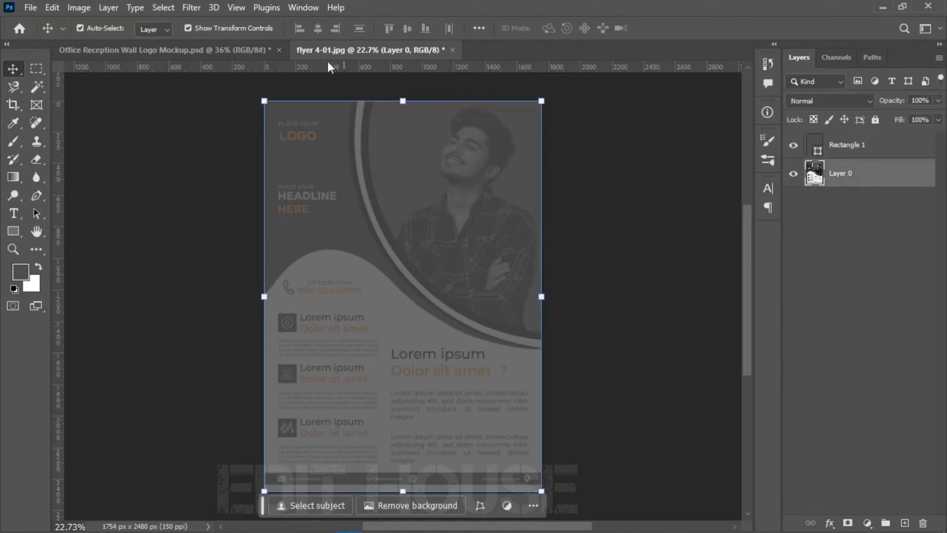
click(191, 8)
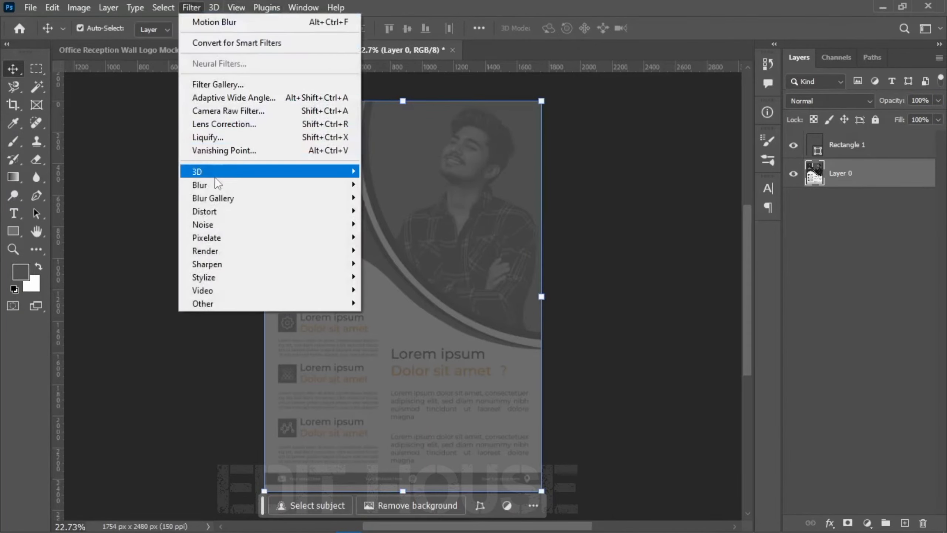
mouse_move(268, 186)
click(391, 237)
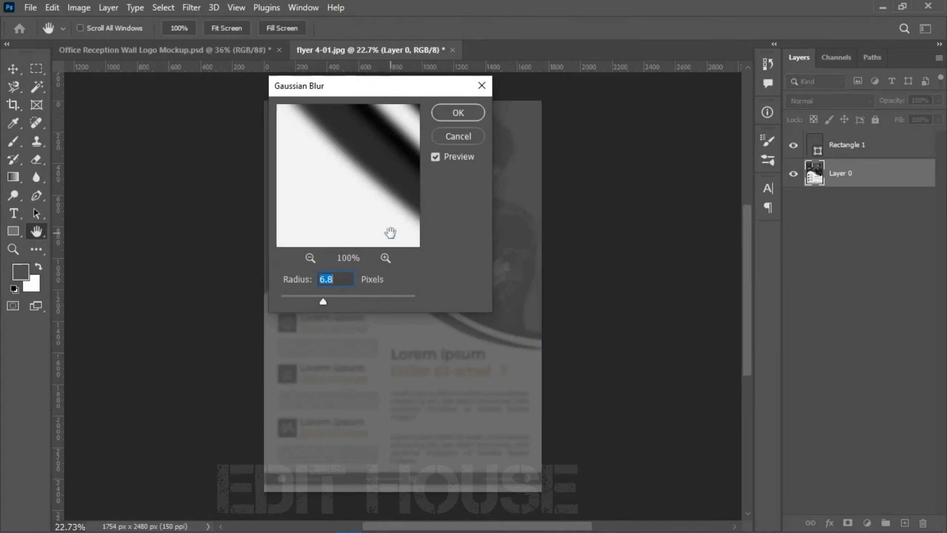
drag(517, 124, 712, 105)
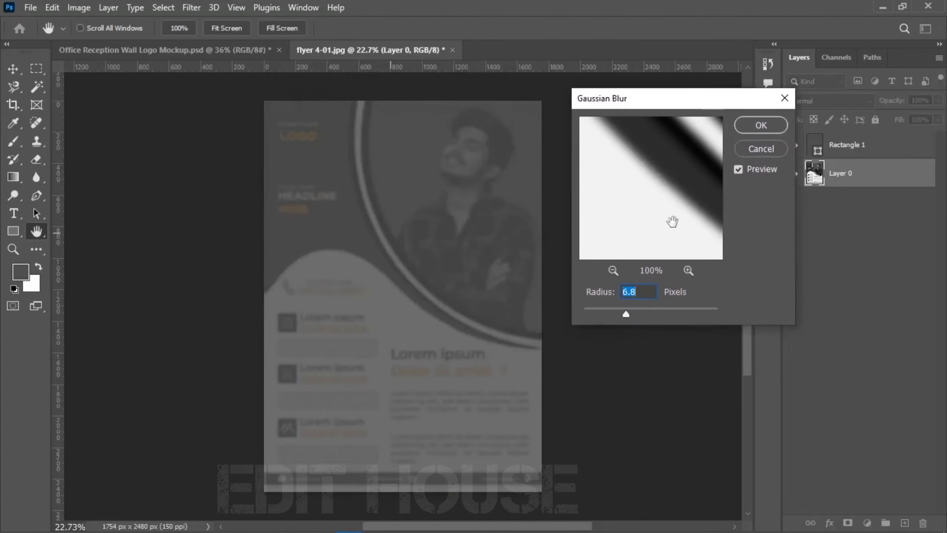
drag(628, 317, 648, 317)
click(761, 126)
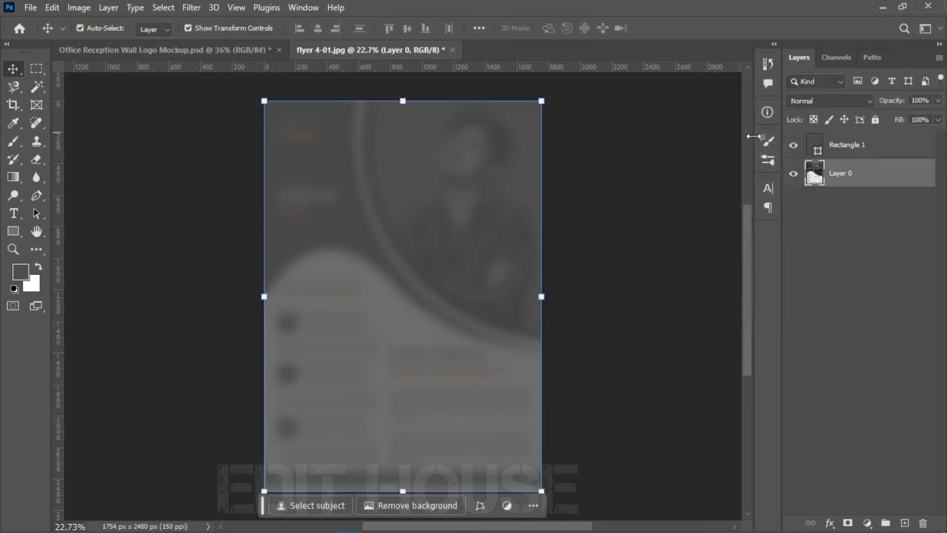
- Lock both the gray rectangle layer and the blurred flyer layer, and deselect them
click(859, 146)
click(875, 119)
click(866, 173)
click(875, 119)
click(615, 242)
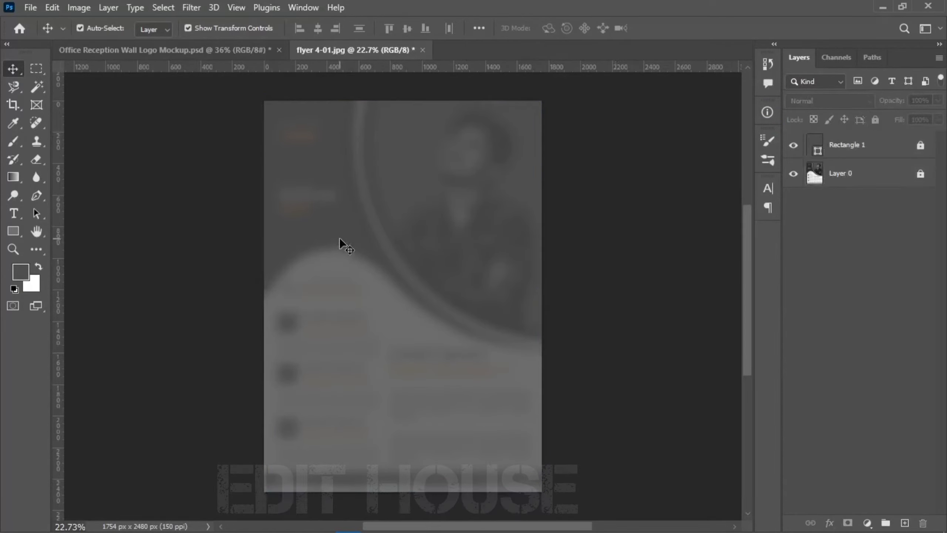
- Draw a second rectangle of about 1906 x 2595 px covering the canvas, filled with the same dark gray
click(14, 231)
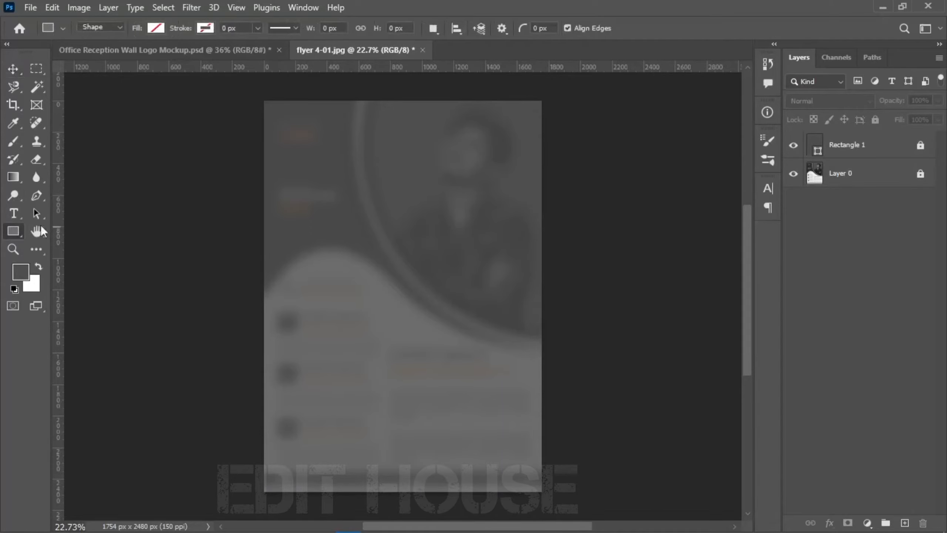
drag(260, 96, 514, 448)
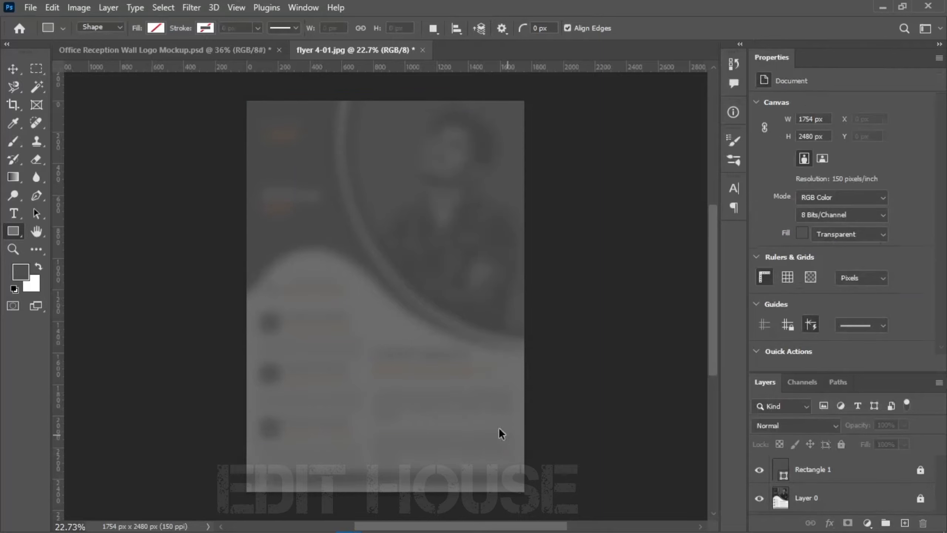
click(155, 29)
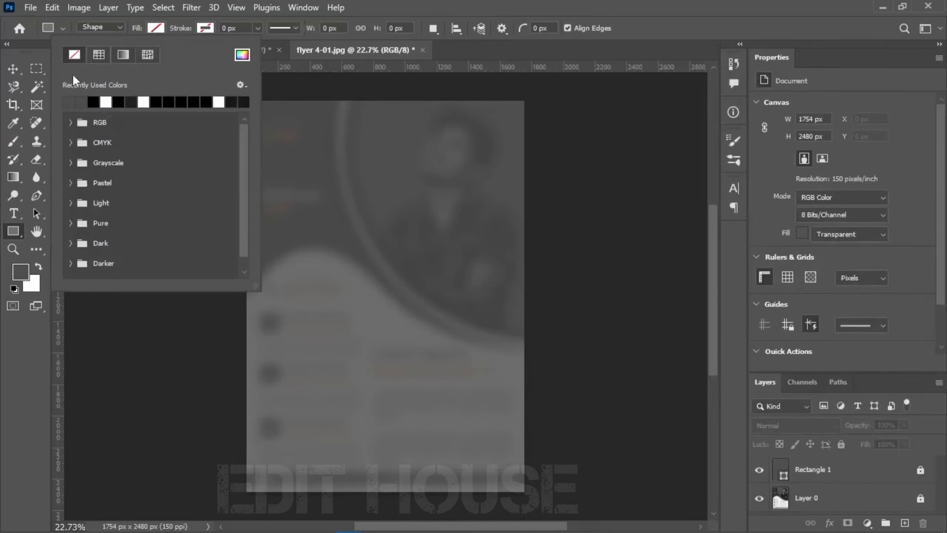
click(70, 101)
click(243, 99)
drag(233, 89, 534, 499)
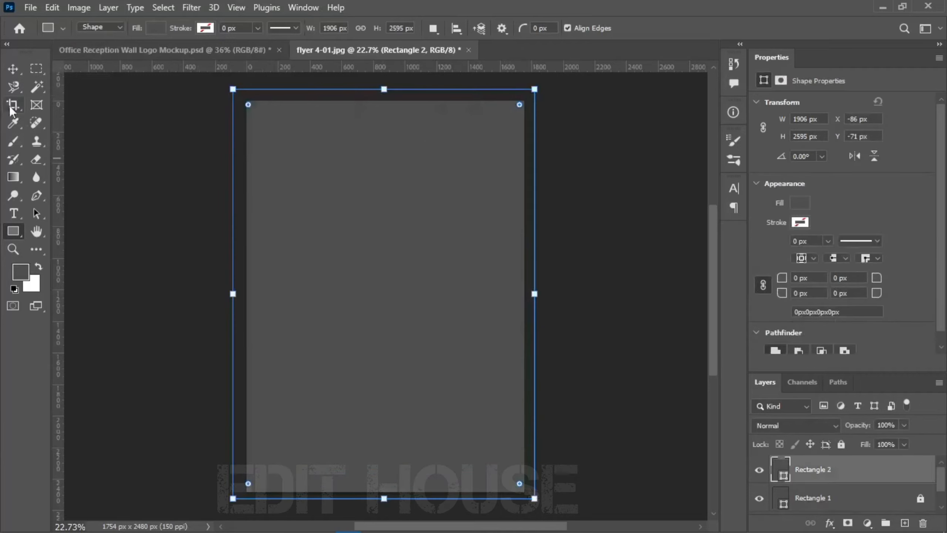
click(11, 71)
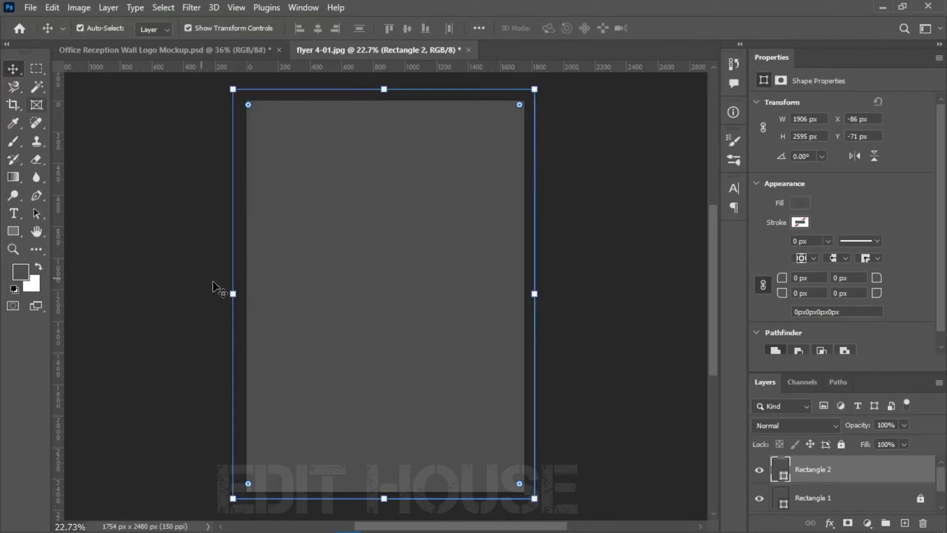
- Resize the second rectangle to match the canvas edges exactly at 1754 x 2480 px
drag(233, 293, 246, 295)
drag(534, 294, 524, 295)
drag(386, 89, 386, 99)
scroll(387, 325, down, 2)
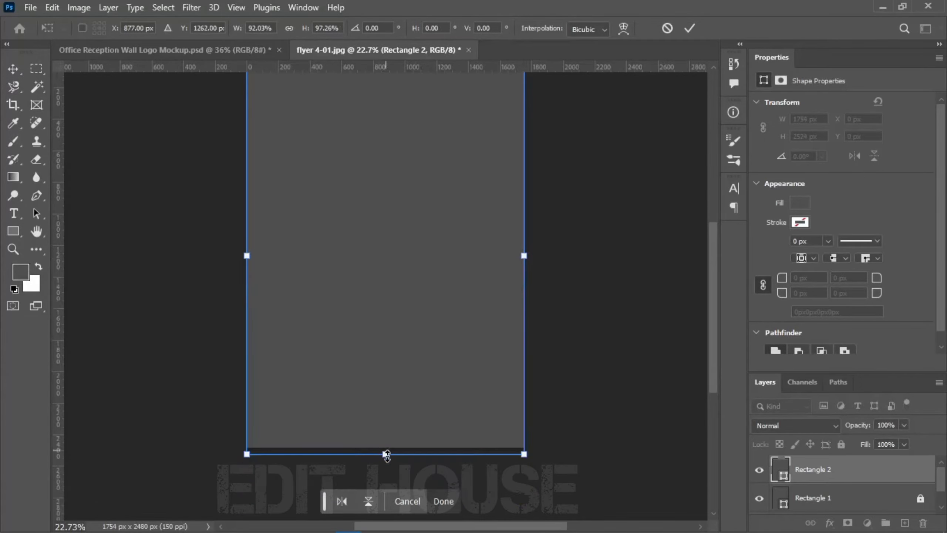
drag(385, 453, 385, 447)
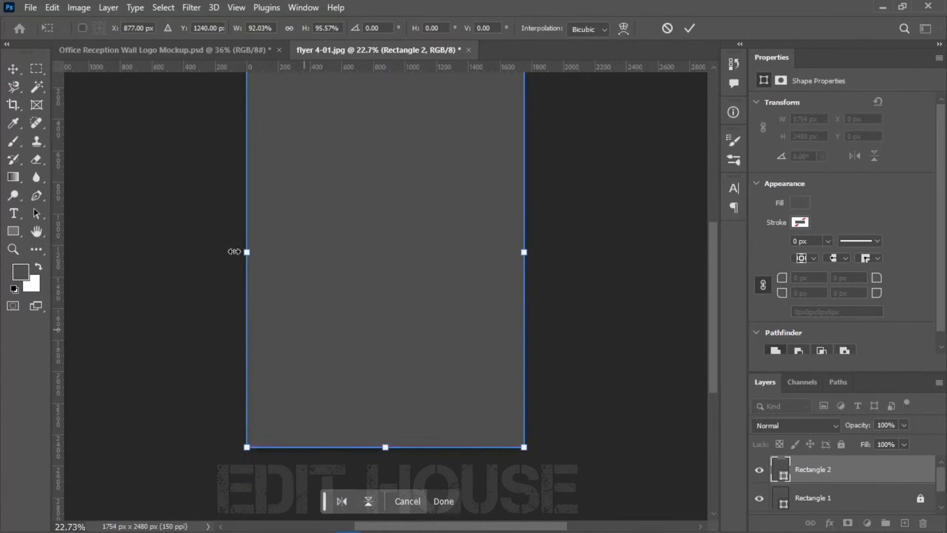
click(443, 501)
- Scale the second rectangle about its centre to 77%, leaving a margin on all sides, and close the shape properties
drag(525, 449, 476, 419)
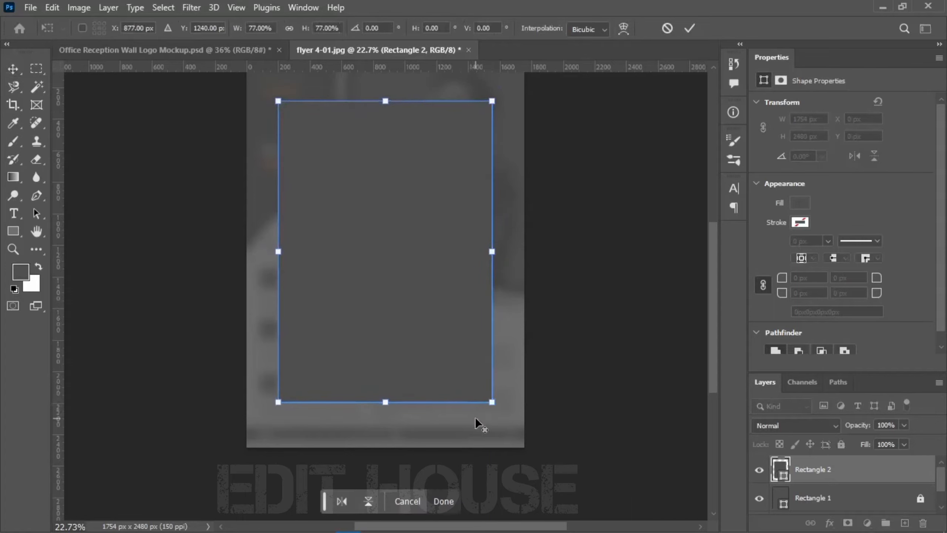
click(442, 502)
click(596, 348)
click(481, 327)
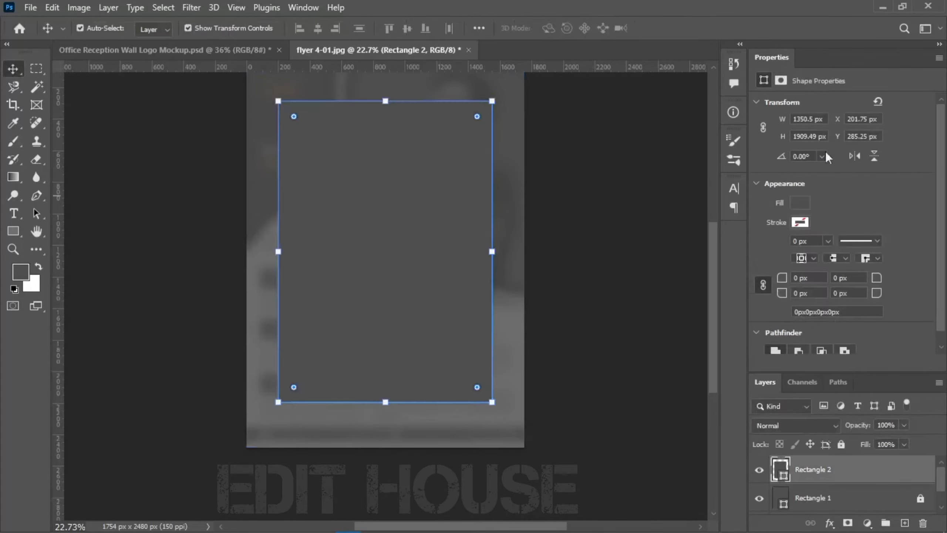
click(939, 58)
click(857, 83)
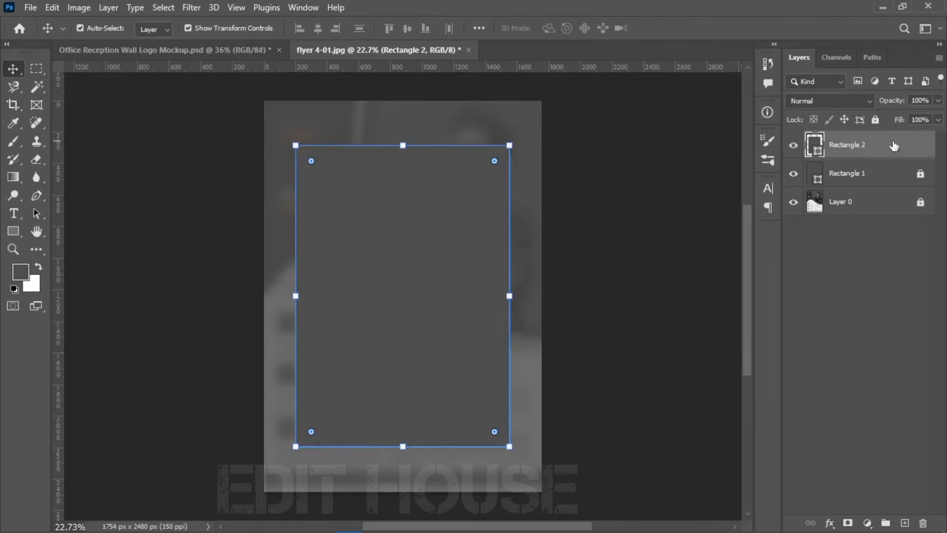
- Try to convert the Rectangle 2 layer to a smart object
double_click(893, 145)
click(927, 133)
right_click(889, 143)
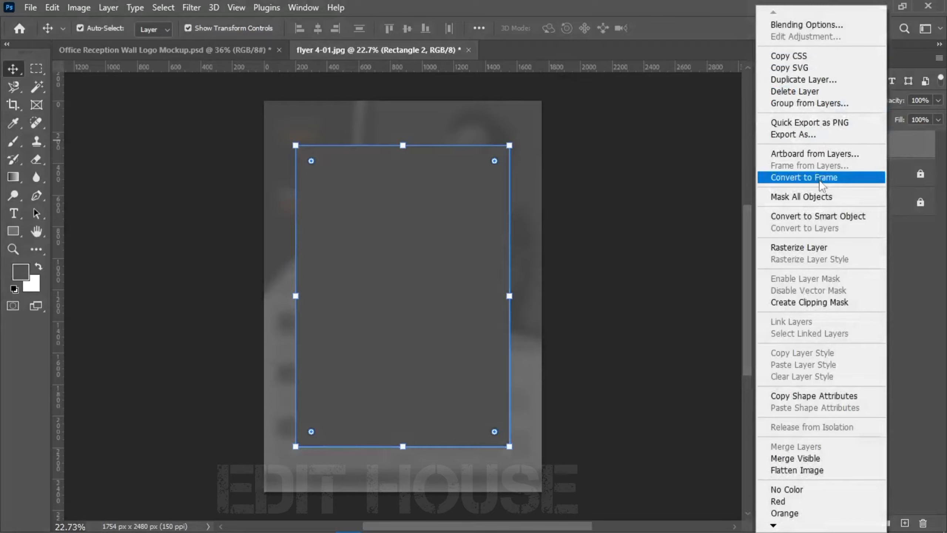
click(822, 217)
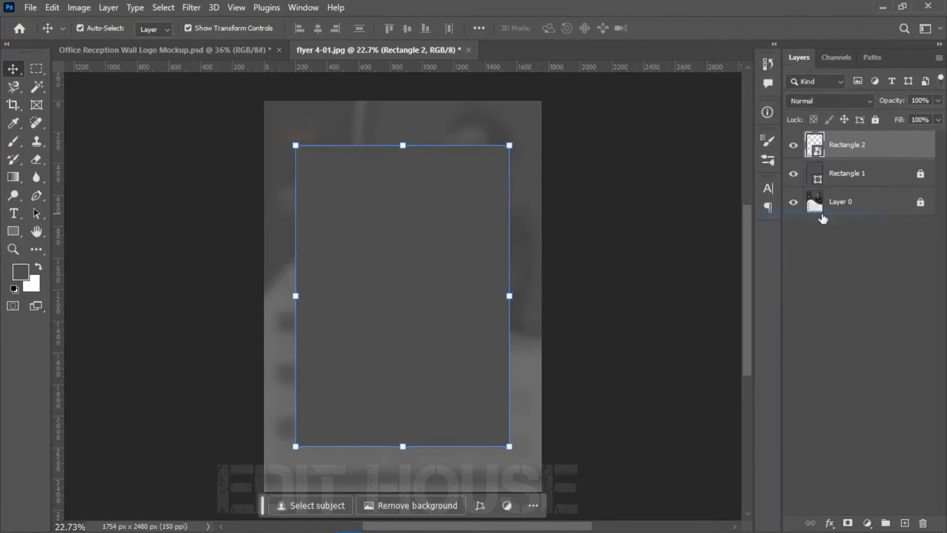
click(569, 204)
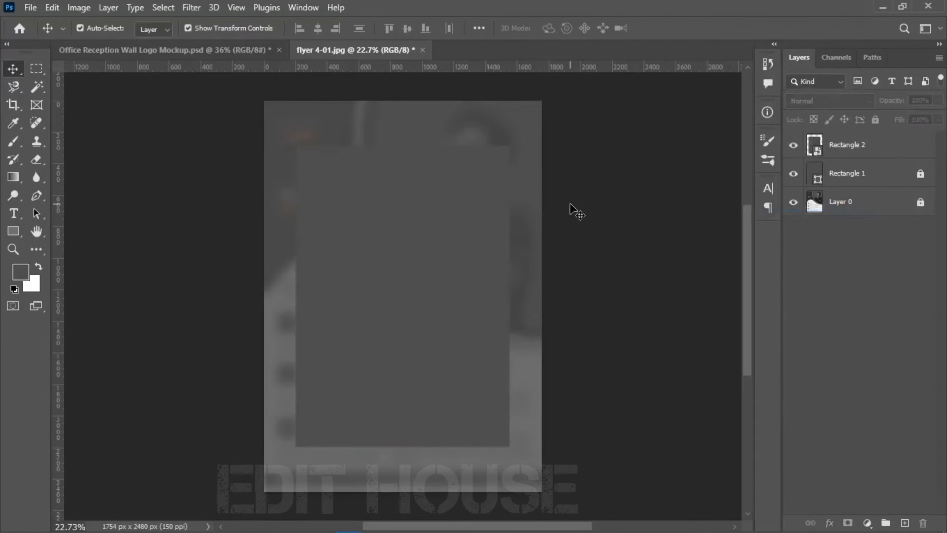
key(ctrl)
click(472, 265)
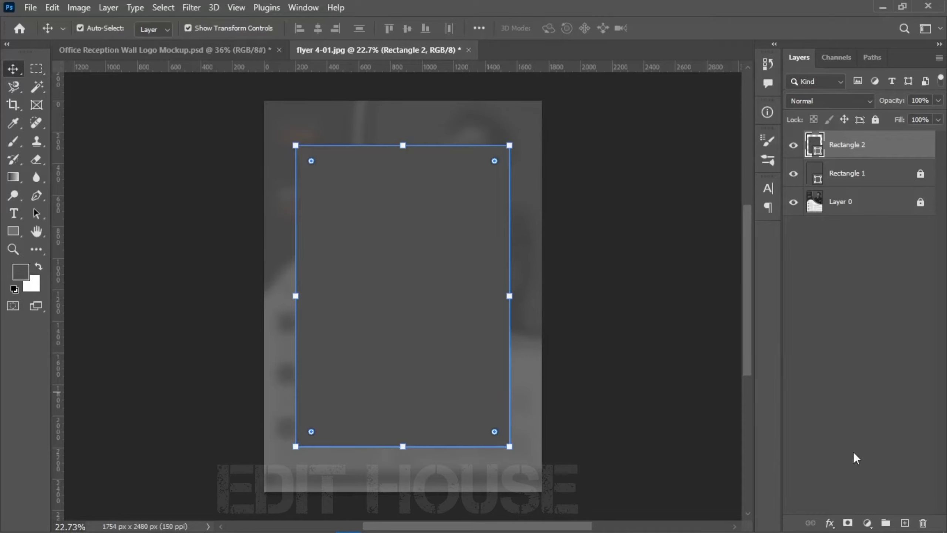
click(830, 524)
click(842, 512)
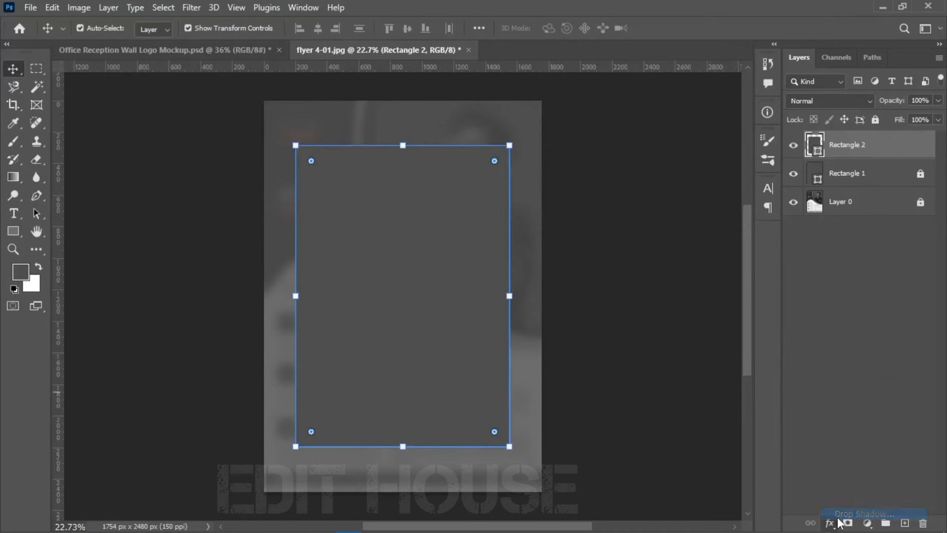
drag(578, 135, 725, 127)
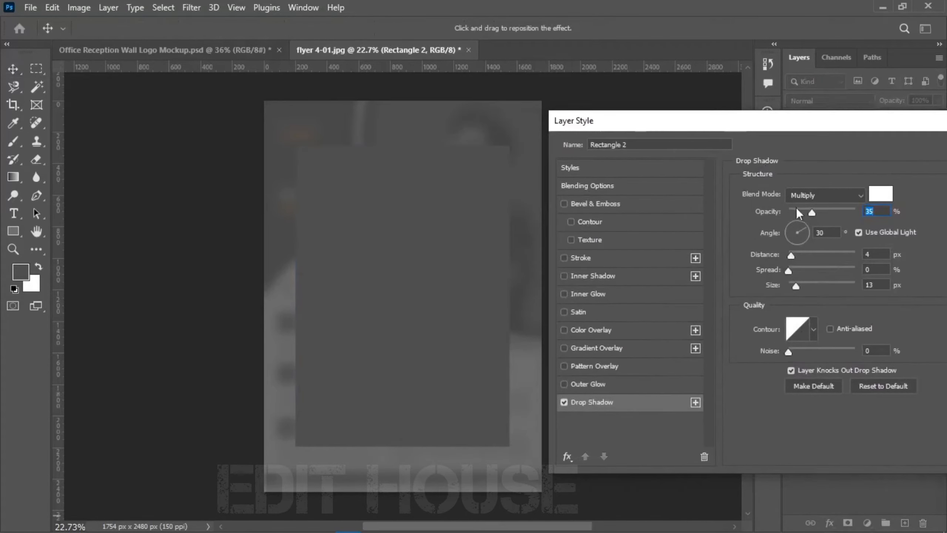
mouse_move(811, 212)
mouse_down()
mouse_move(830, 210)
mouse_move(780, 213)
mouse_move(820, 214)
mouse_up()
drag(792, 256, 821, 286)
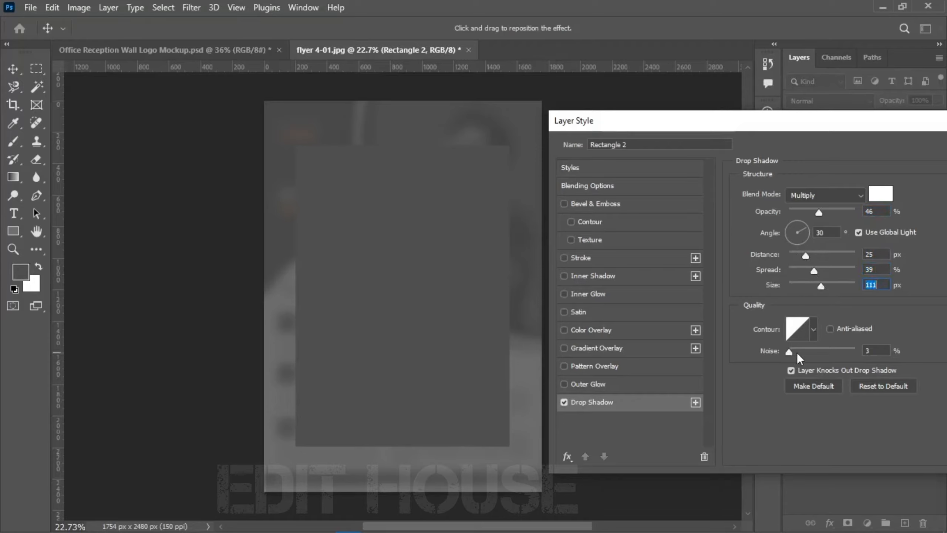
mouse_move(797, 353)
mouse_down()
mouse_move(837, 352)
mouse_move(799, 358)
mouse_up()
drag(834, 131, 566, 158)
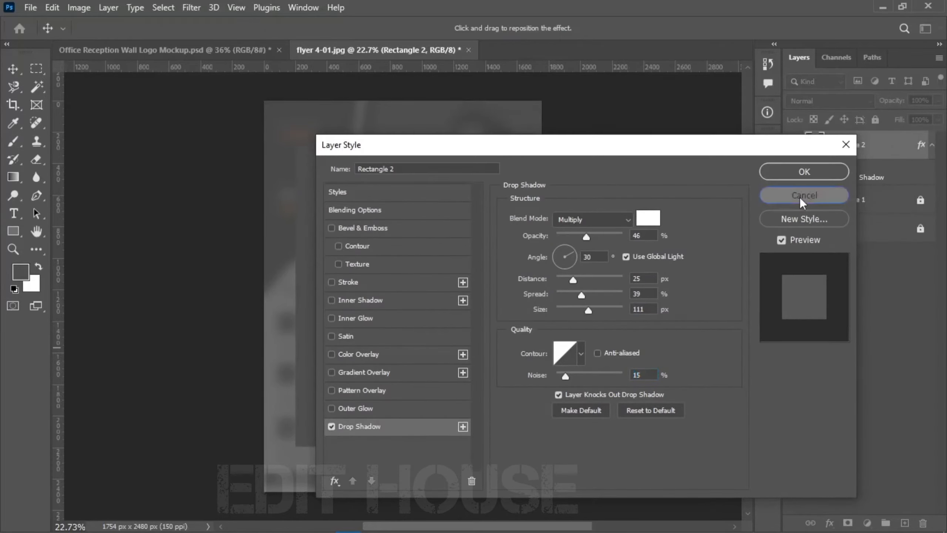
click(799, 197)
click(627, 218)
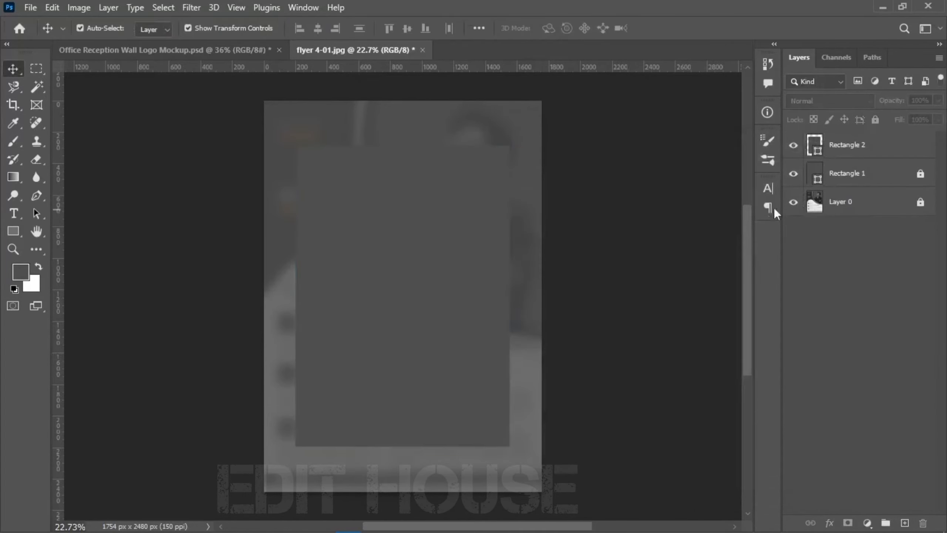
- Select the Rectangle 1 layer and set the foreground colour to white (ffffff) for drawing a rectangle above it
click(841, 181)
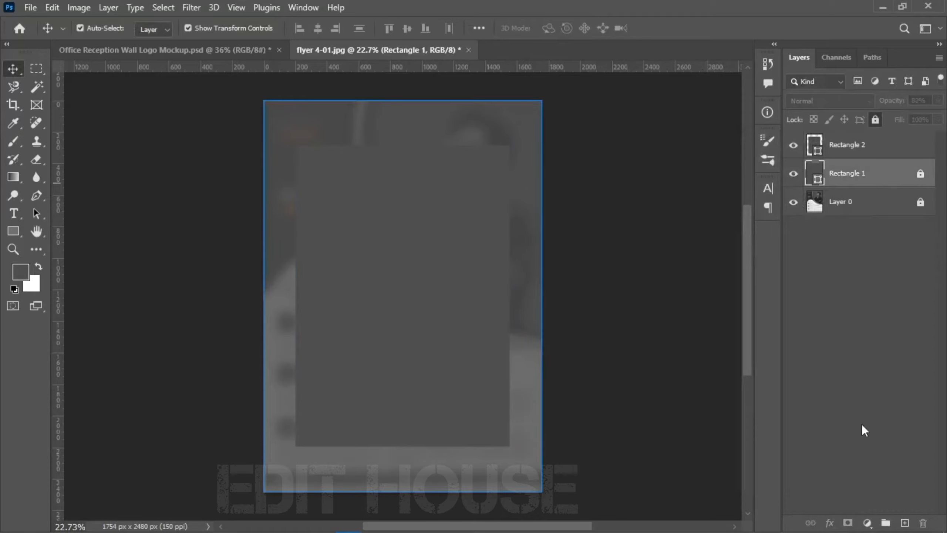
click(13, 231)
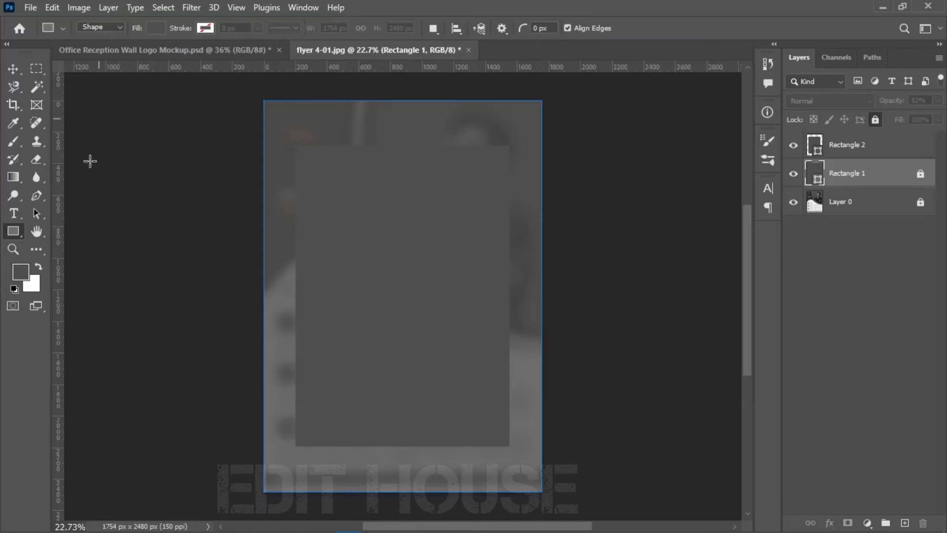
click(27, 275)
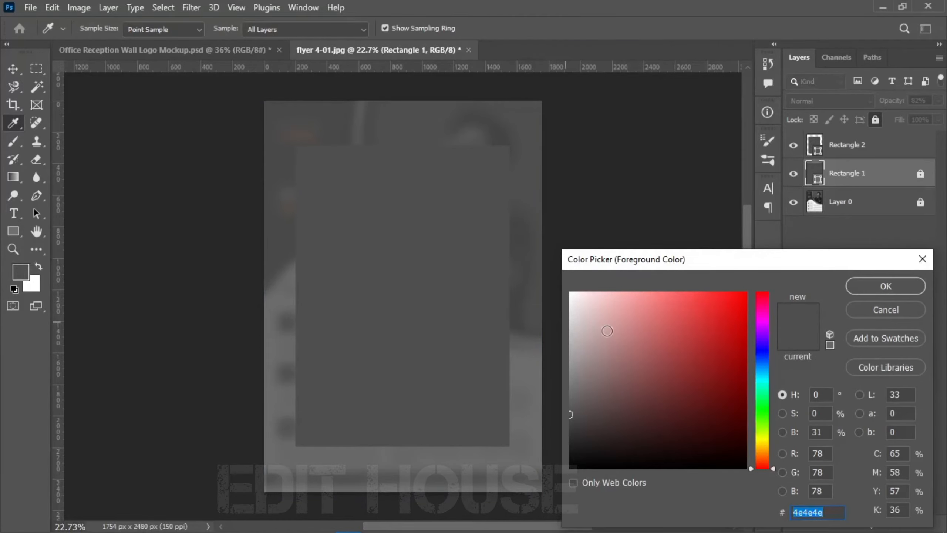
drag(607, 330, 566, 287)
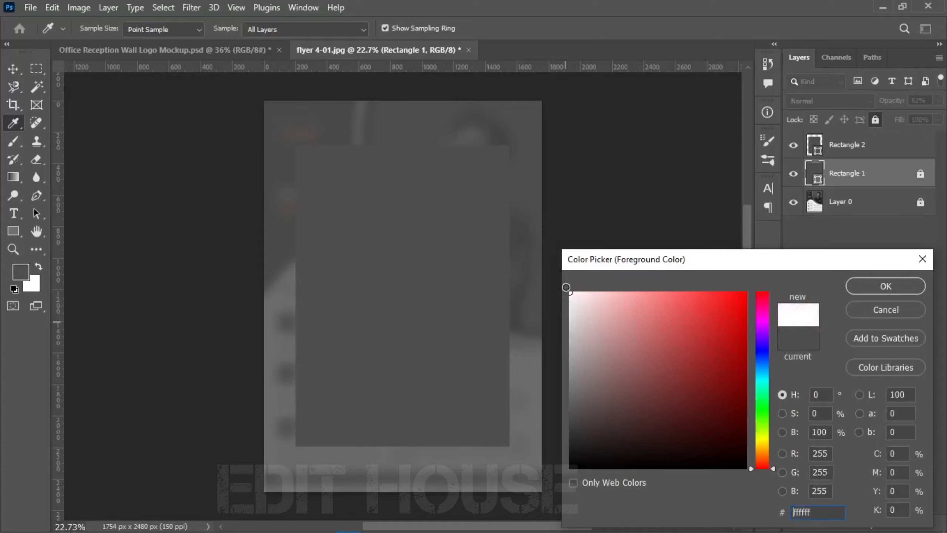
click(878, 290)
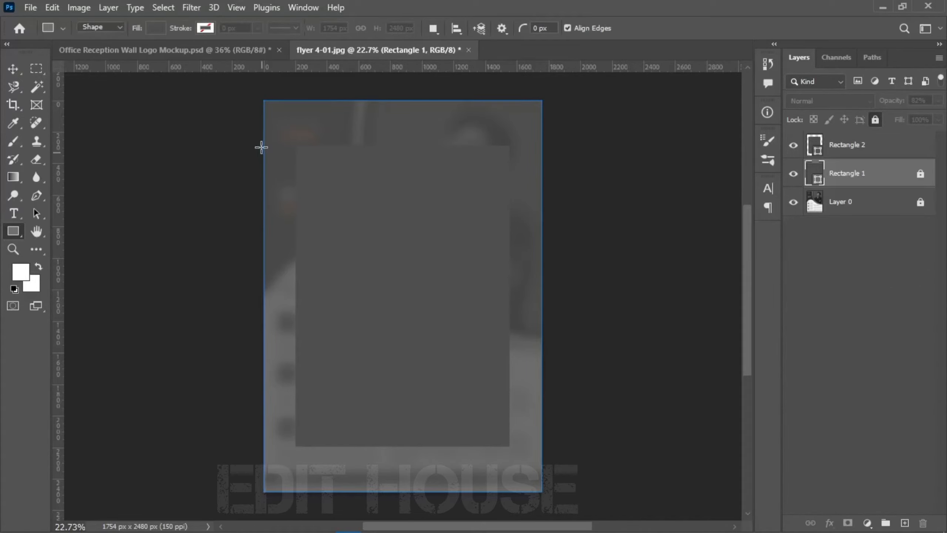
- Draw a rectangle of about 1984 x 2622 px covering the canvas beneath the smaller rectangle, and close the shape properties
drag(251, 93, 565, 506)
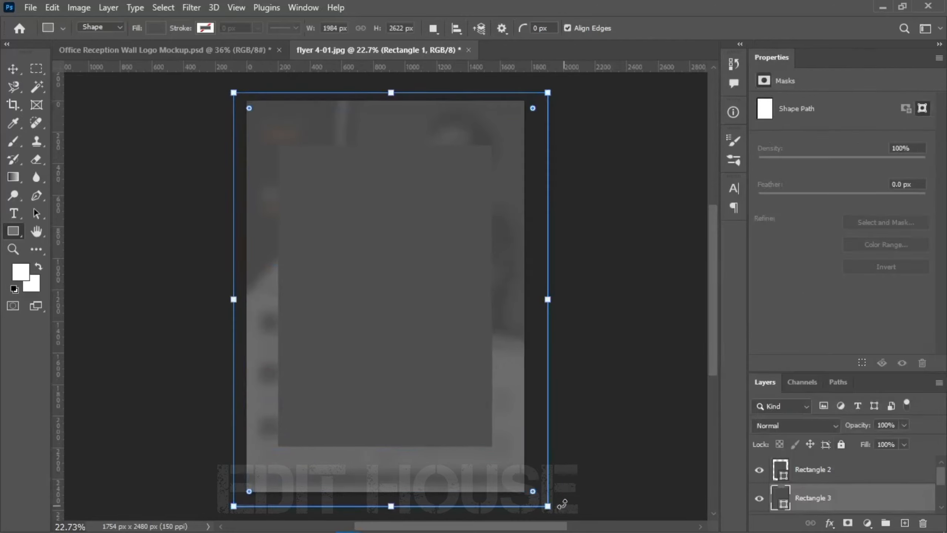
click(939, 58)
click(831, 131)
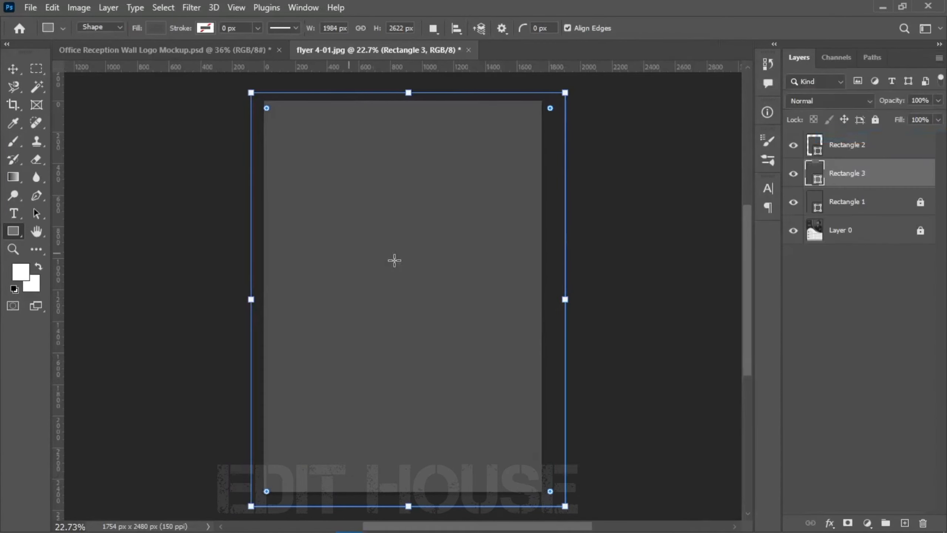
- Fill the new canvas-covering rectangle with white and lock its layer
double_click(817, 175)
drag(667, 336, 558, 279)
click(870, 290)
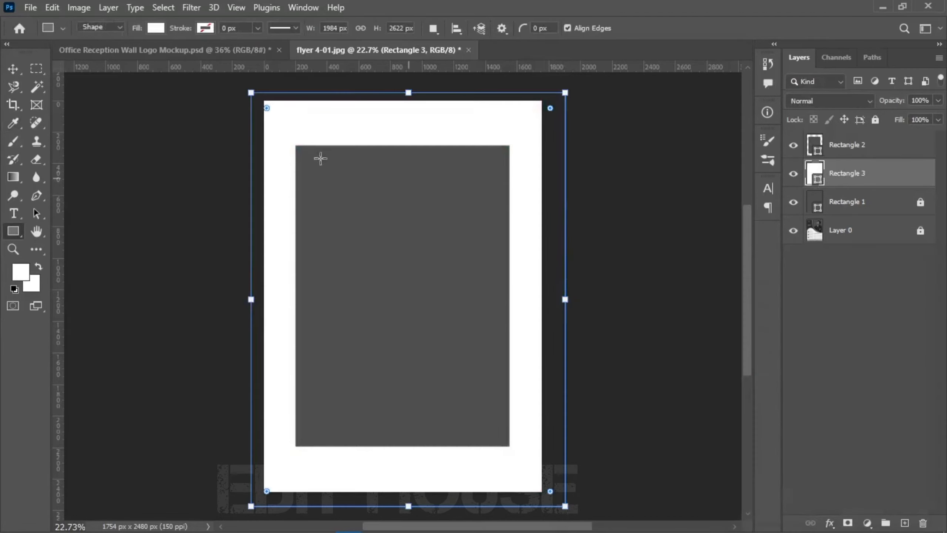
click(874, 120)
- Add a drop shadow to the smaller gray rectangle and set the shadow colour to black (000000)
click(850, 145)
click(830, 522)
click(846, 510)
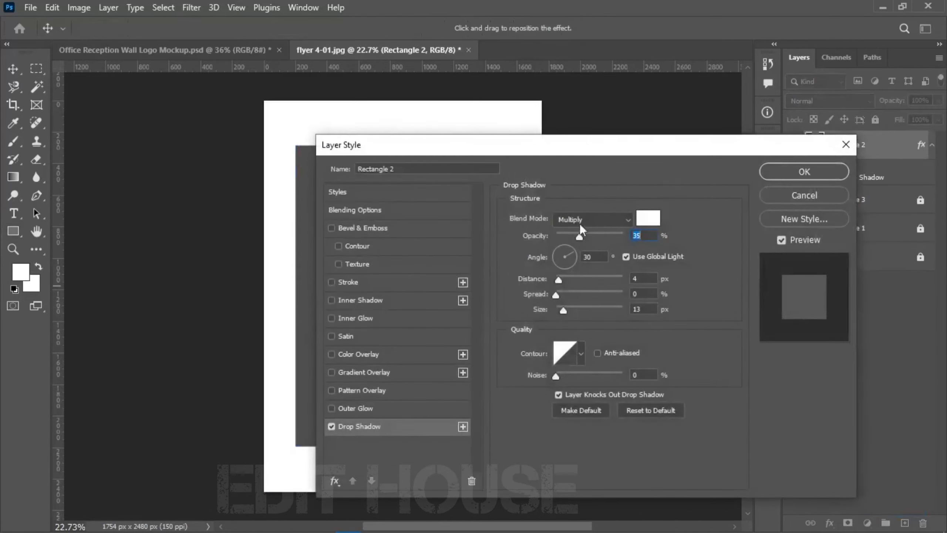
drag(482, 149, 694, 126)
click(859, 195)
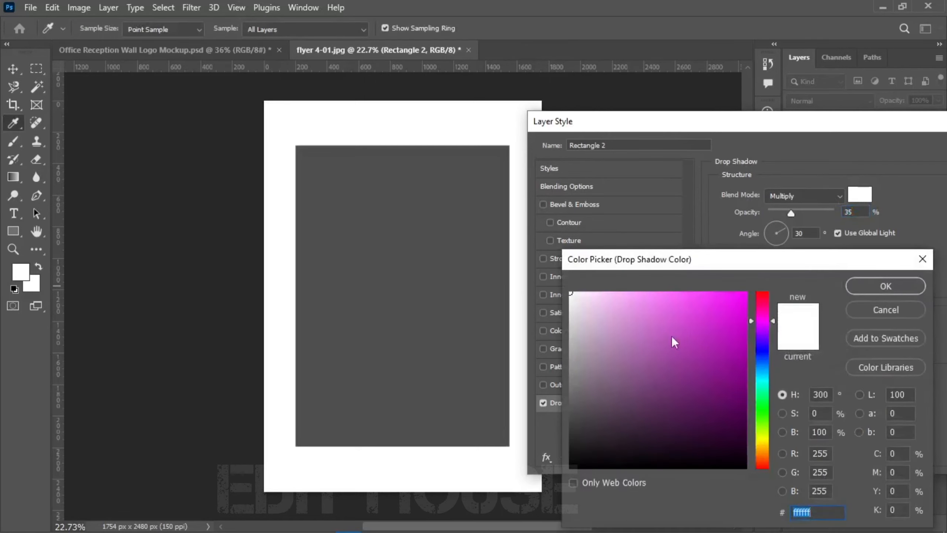
drag(644, 345, 570, 469)
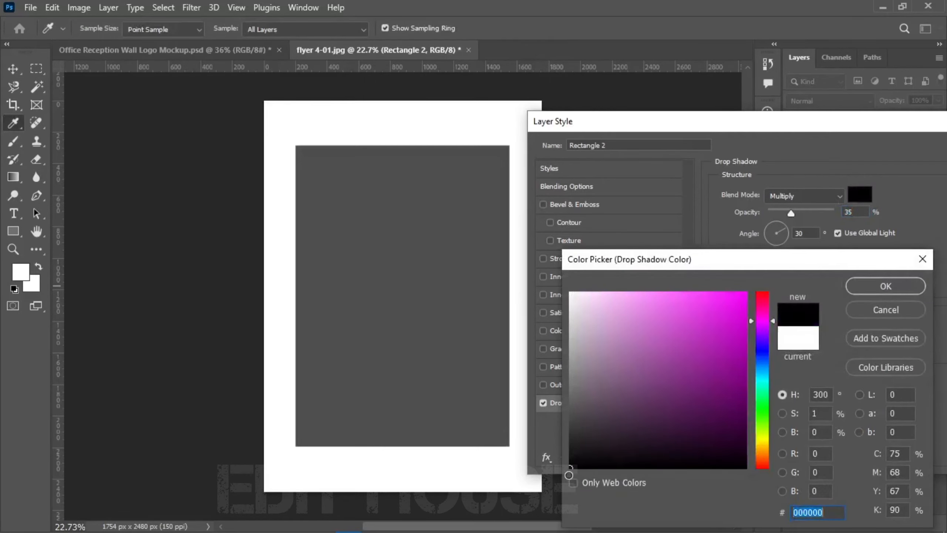
click(885, 286)
- Adjust the drop shadow to 50% opacity, 41 px distance, 27% spread, 199 px size and 0% noise
drag(792, 214, 822, 219)
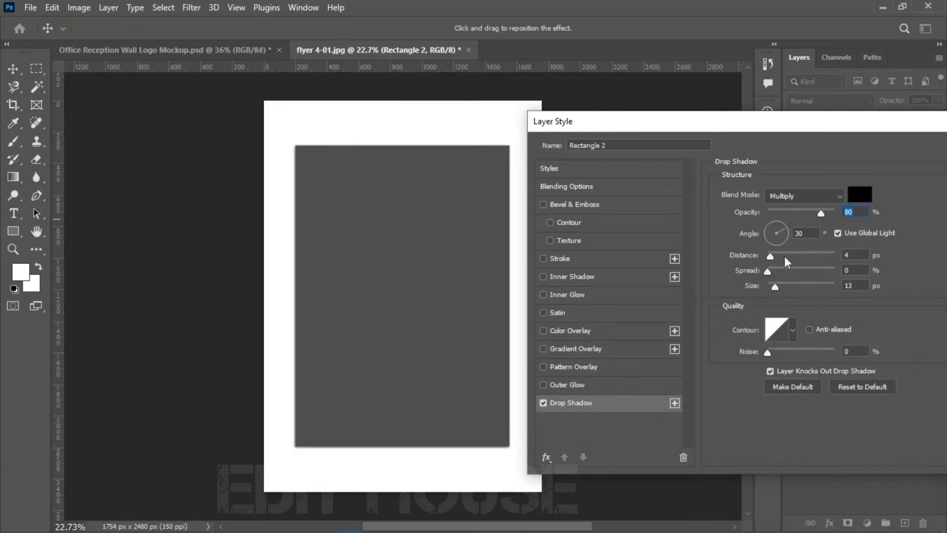
mouse_move(772, 258)
mouse_down()
mouse_move(803, 257)
mouse_move(776, 272)
mouse_move(810, 283)
mouse_move(801, 285)
mouse_move(823, 281)
mouse_move(793, 256)
mouse_move(769, 257)
mouse_move(782, 272)
mouse_up()
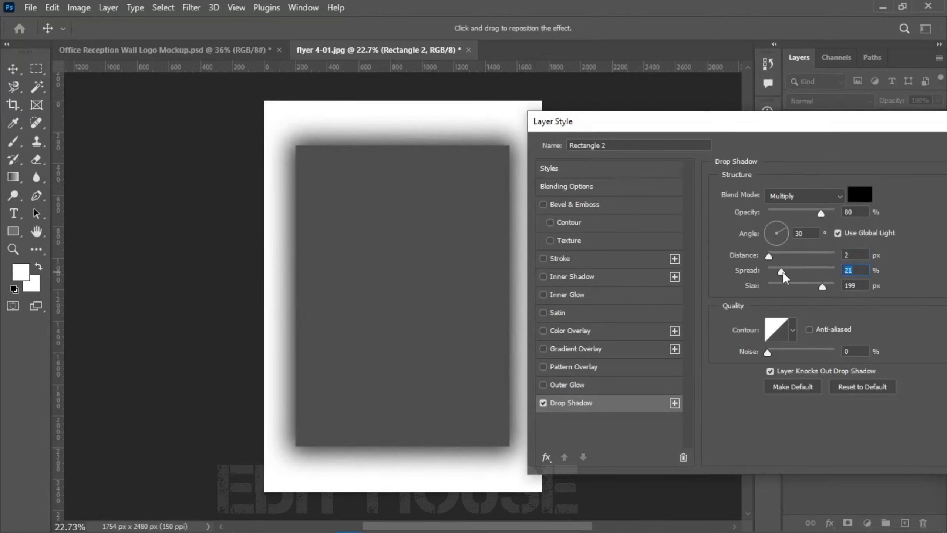
drag(820, 211, 800, 215)
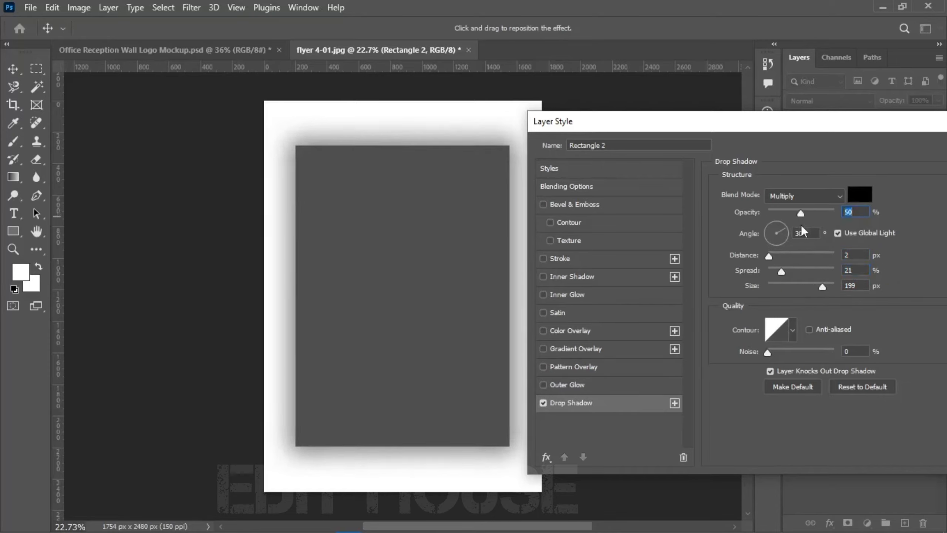
drag(770, 257, 787, 267)
drag(768, 351, 736, 341)
drag(868, 127, 808, 129)
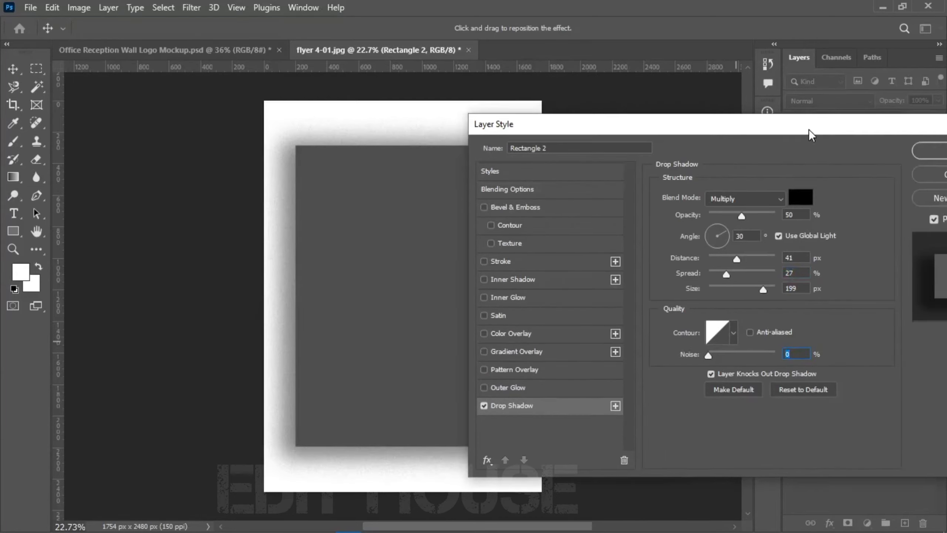
- Change the drop shadow colour to white and apply the layer style to the smaller rectangle
click(804, 195)
drag(655, 322, 564, 285)
click(877, 286)
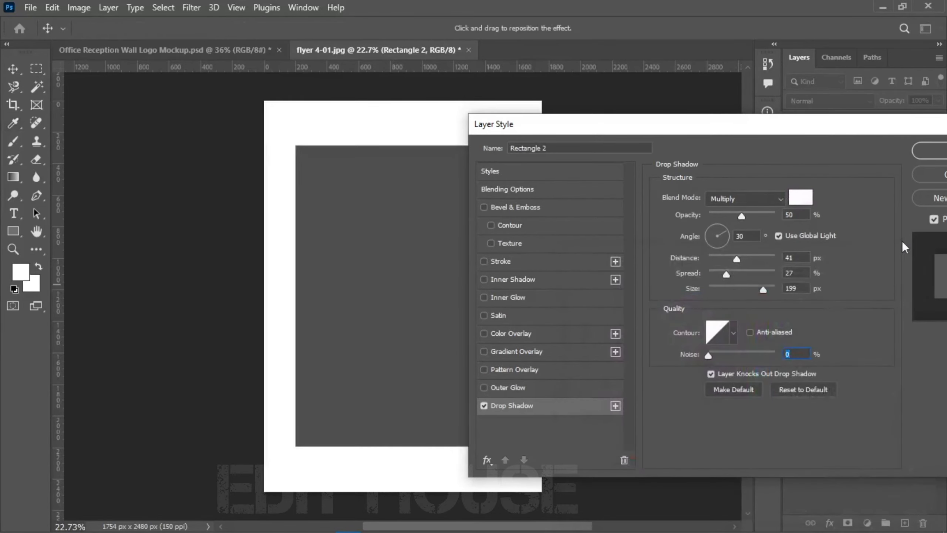
click(942, 157)
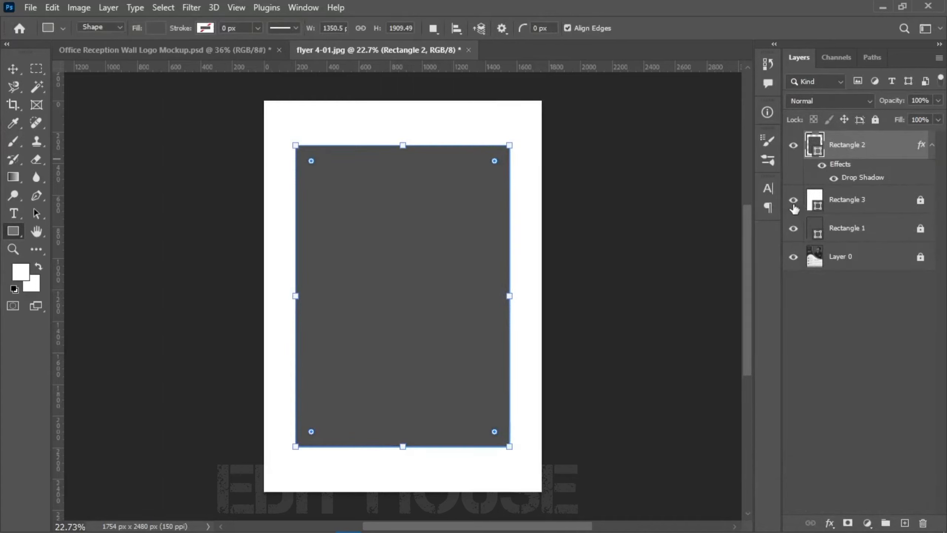
- Hide the white Rectangle 3 layer and create a separate layer from Rectangle 2's drop shadow effect
click(794, 202)
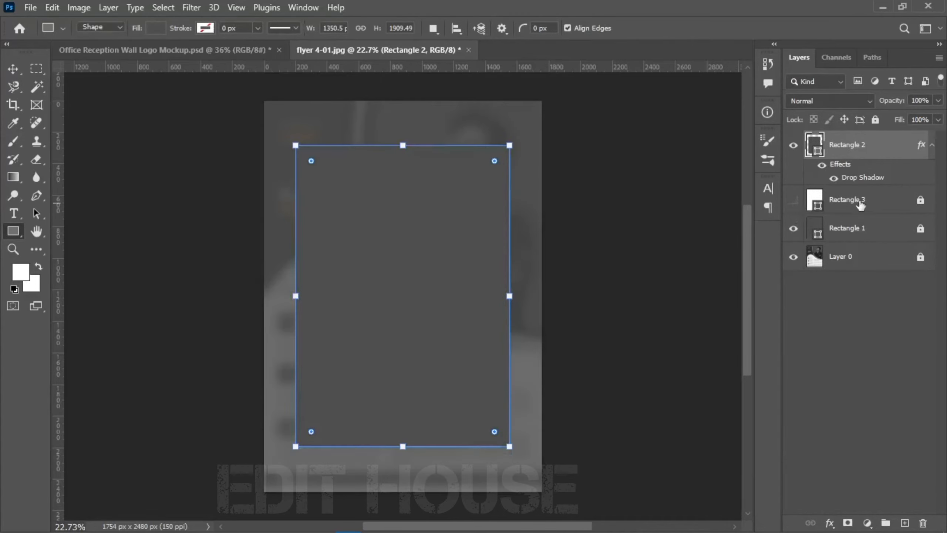
right_click(854, 164)
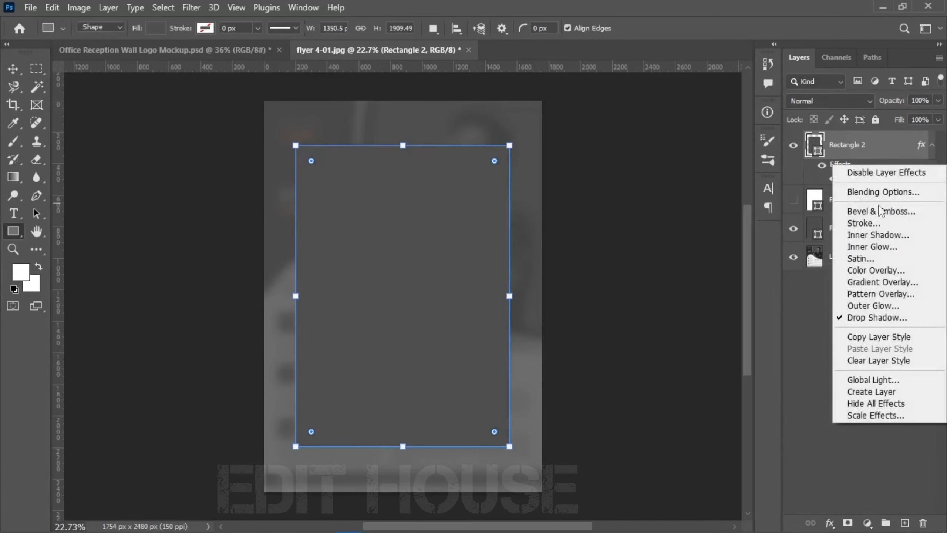
click(874, 392)
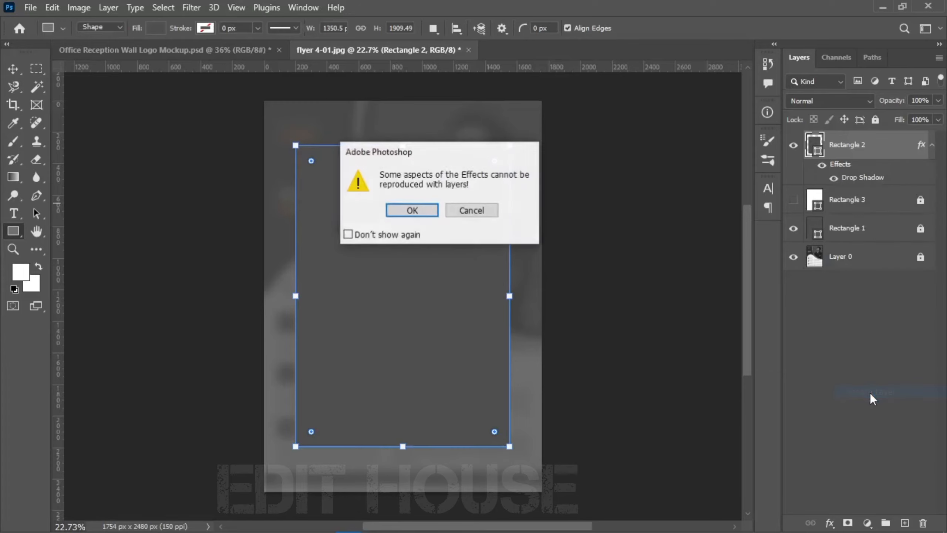
click(424, 214)
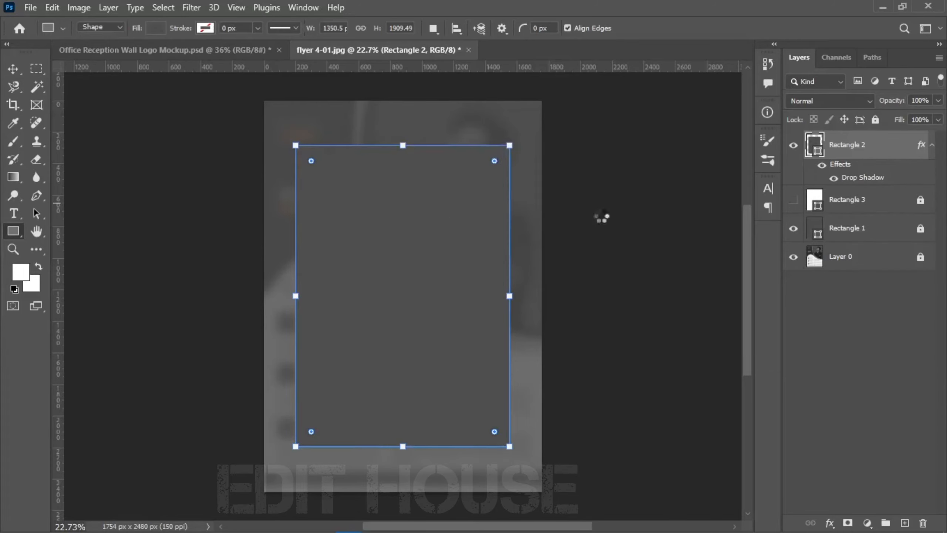
- Create the separate drop shadow layer and lock the Rectangle 2 layer
click(847, 178)
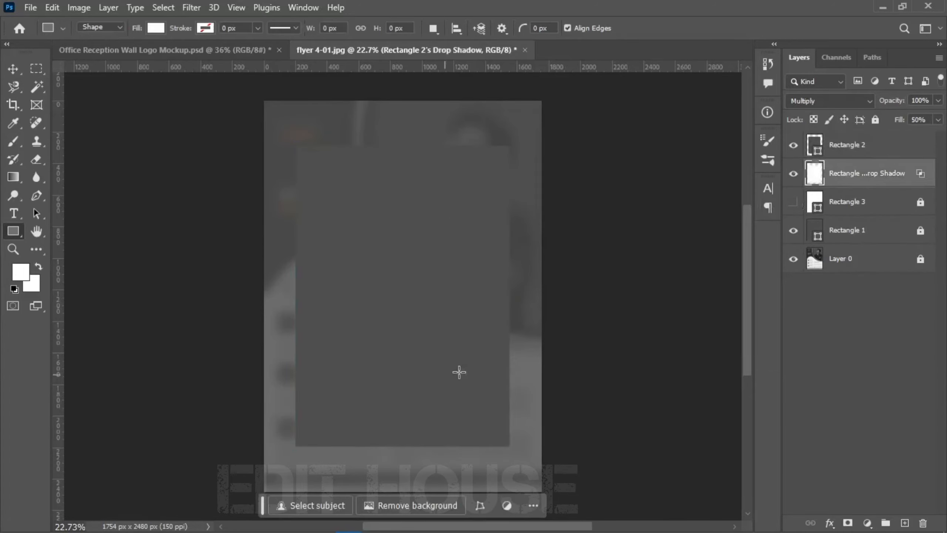
click(864, 145)
click(875, 120)
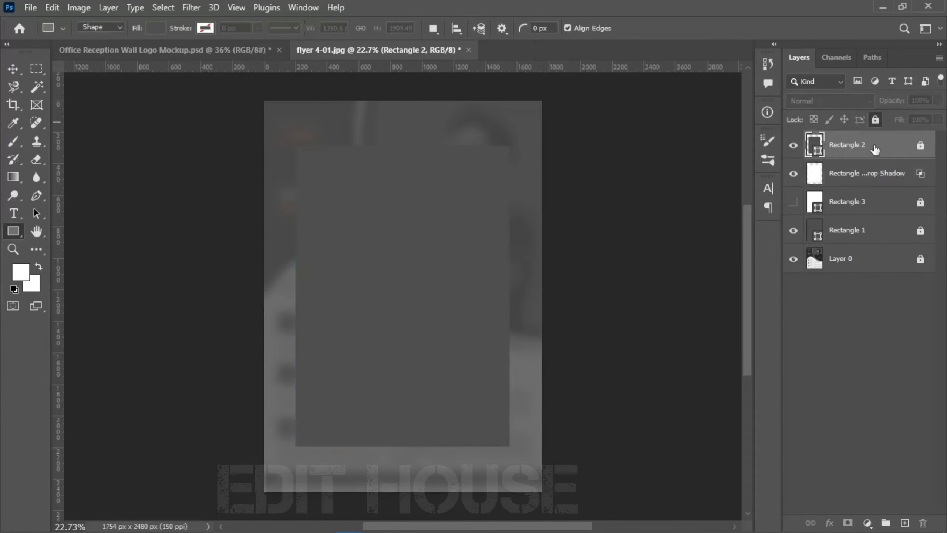
- Try to move Rectangle 2's drop shadow layer up towards the flyer's upper-right corner and undo the move
click(867, 173)
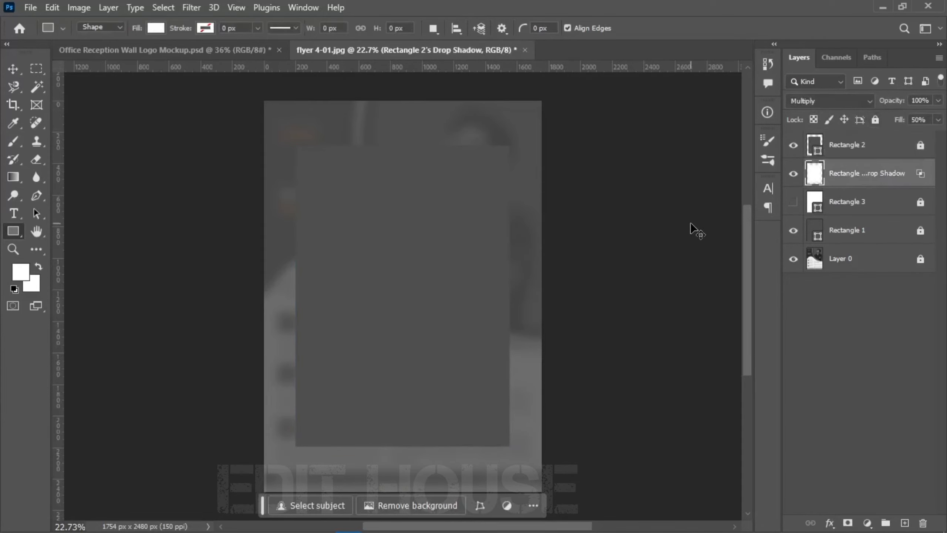
key(v)
click(557, 331)
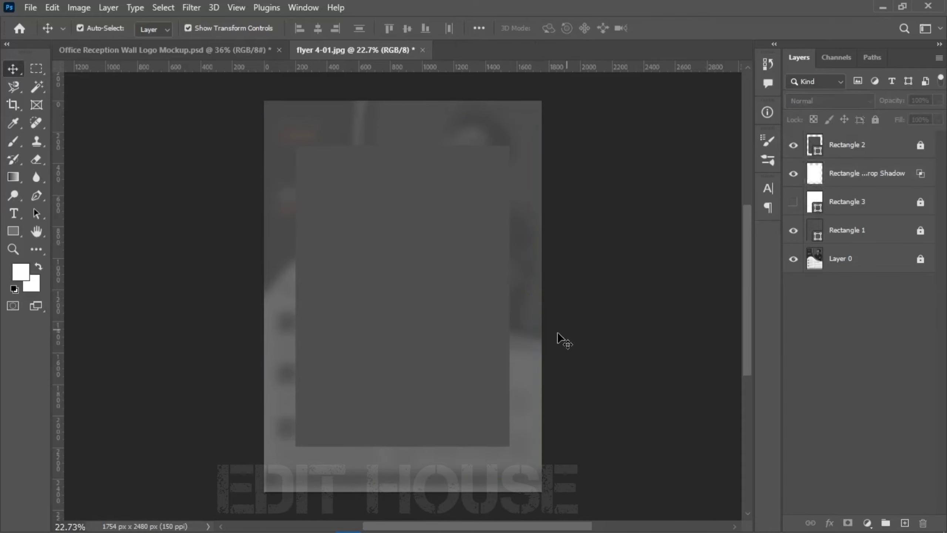
click(455, 348)
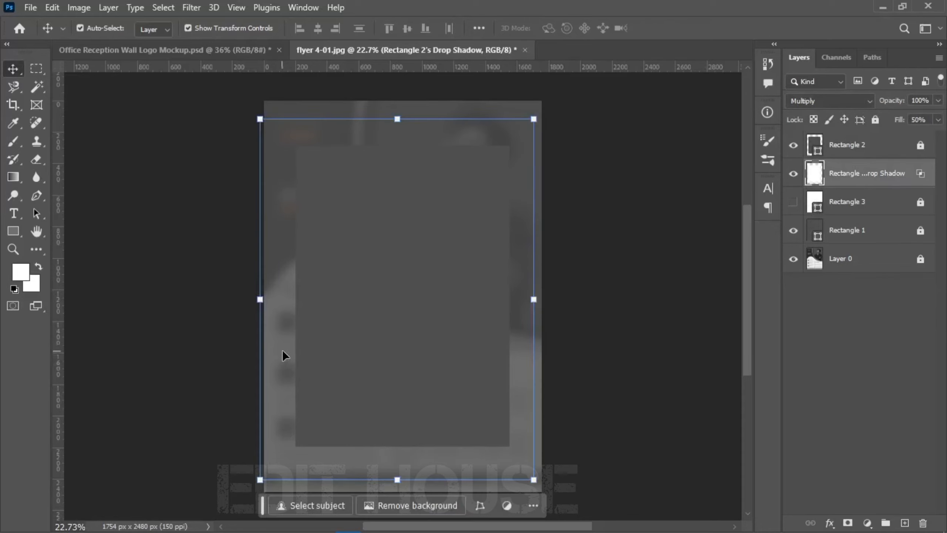
mouse_move(282, 349)
mouse_down()
mouse_move(246, 369)
mouse_move(313, 302)
mouse_move(329, 337)
mouse_move(293, 341)
mouse_up()
key(ctrl+z)
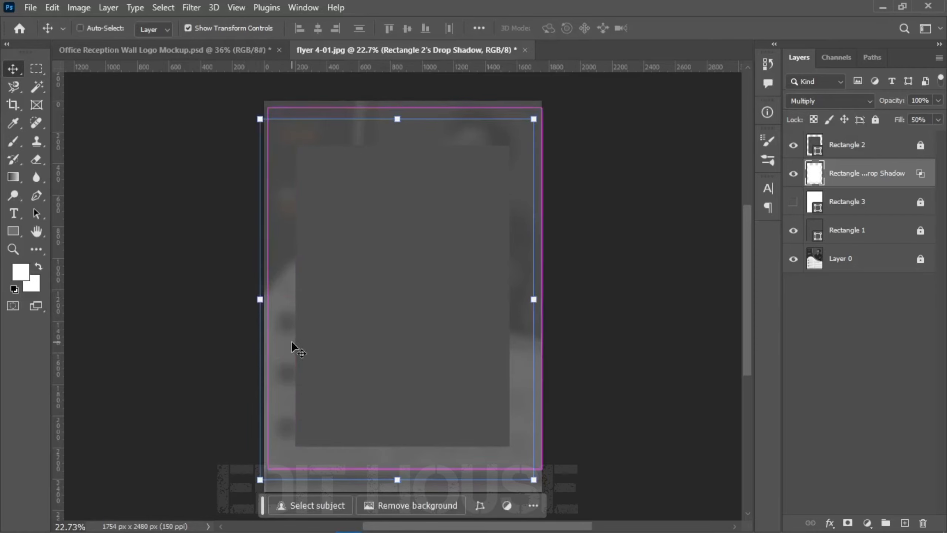
click(828, 523)
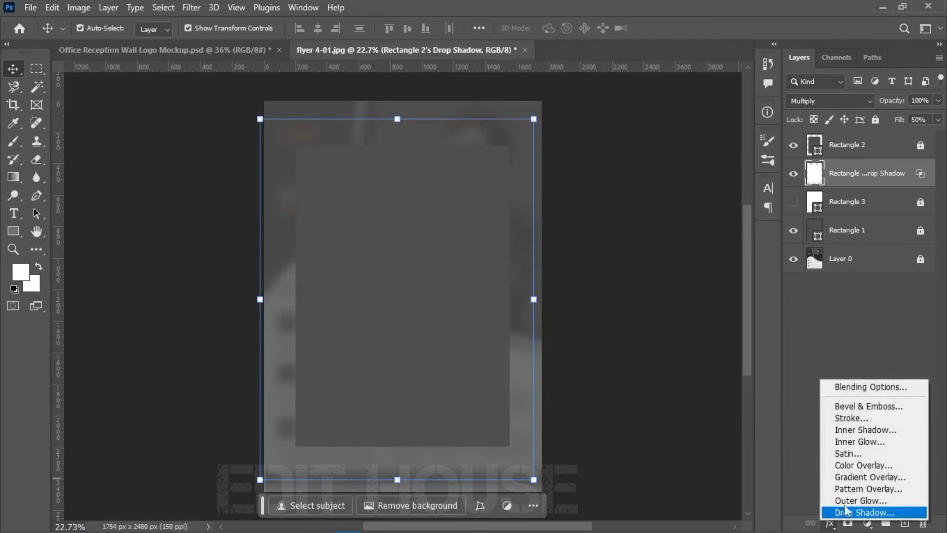
click(853, 462)
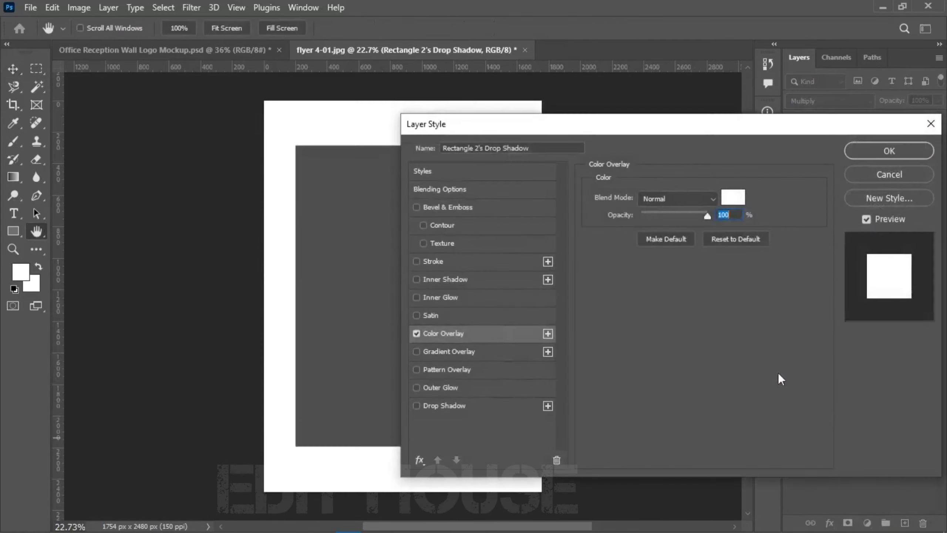
click(898, 173)
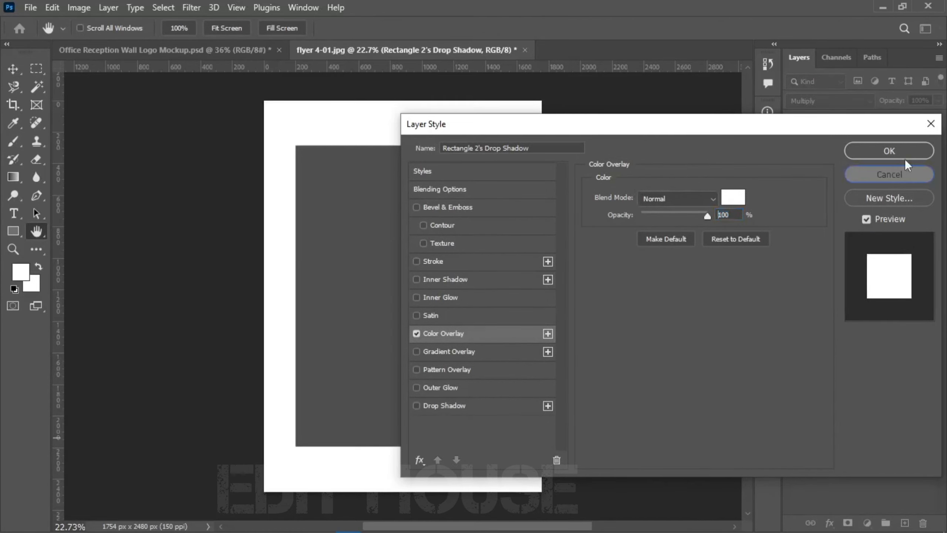
- Undo the recent changes back to Rectangle 2 without its drop shadow and with Rectangle 3 shown
key(ctrl)
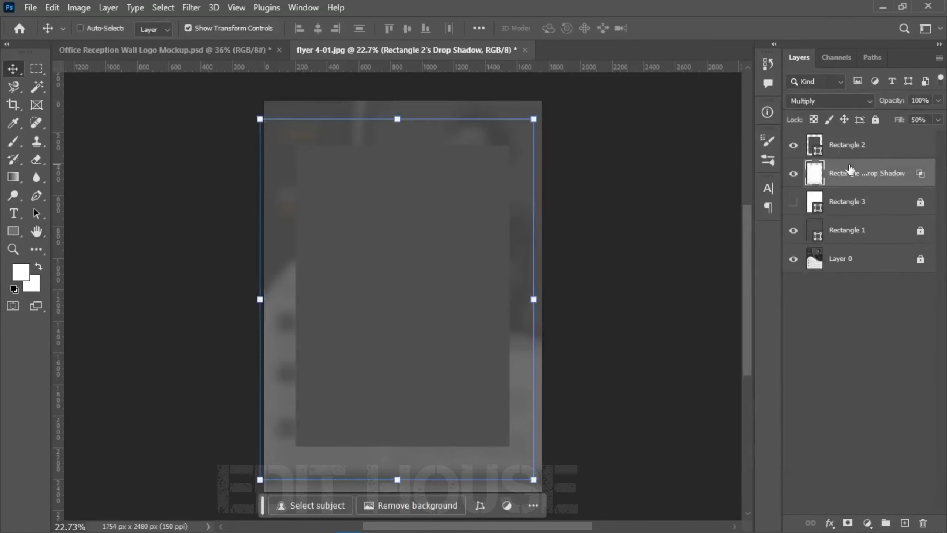
key(ctrl+z)
key(ctrl+z)
key(ctrl+z)
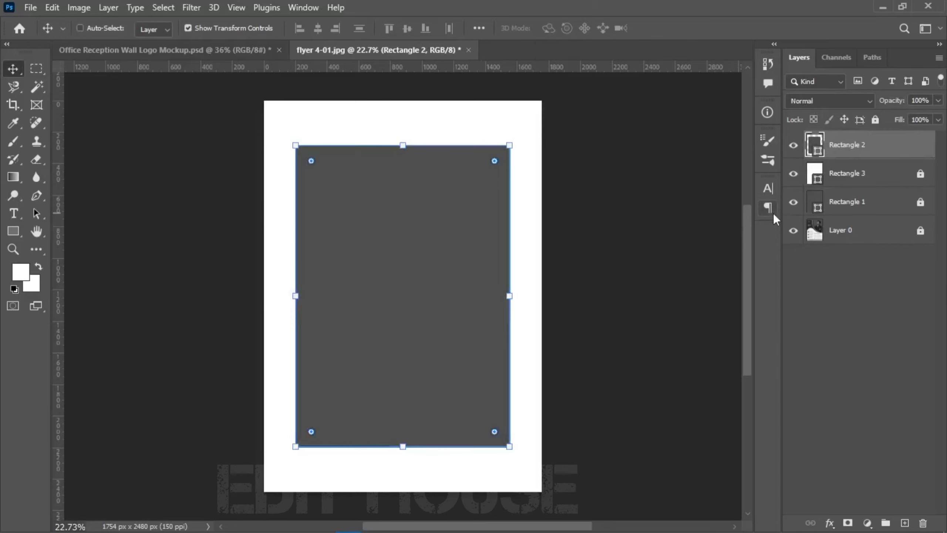
- Add a drop shadow to Rectangle 2 and set the shadow colour to black (000000)
click(829, 523)
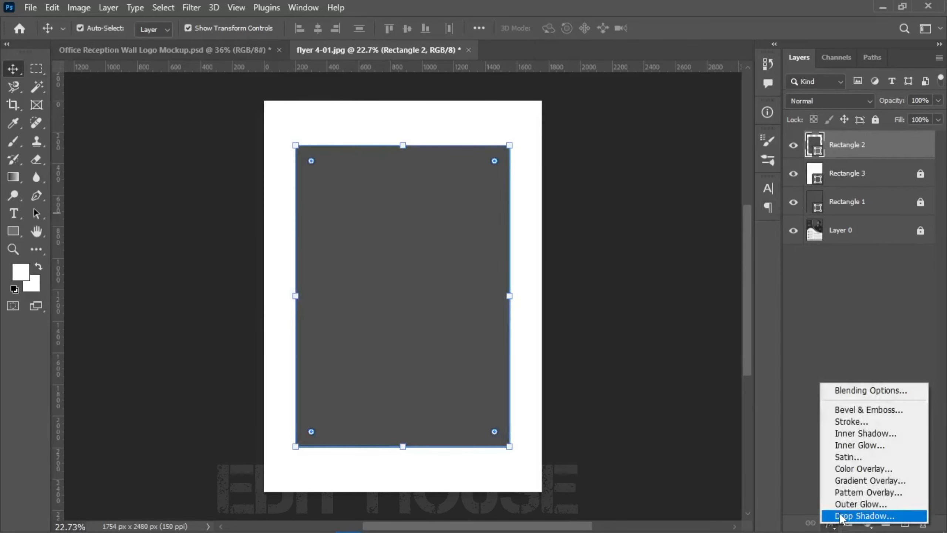
click(841, 516)
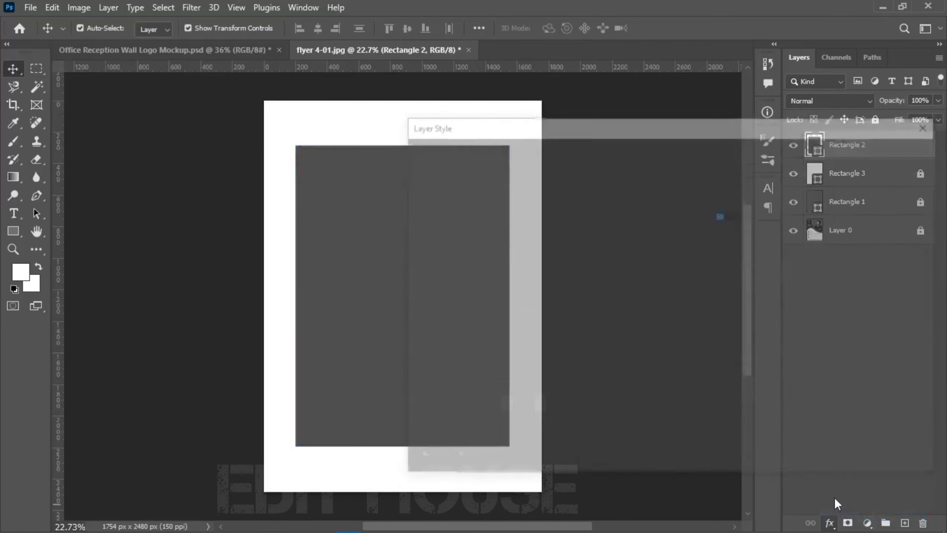
click(732, 198)
click(571, 467)
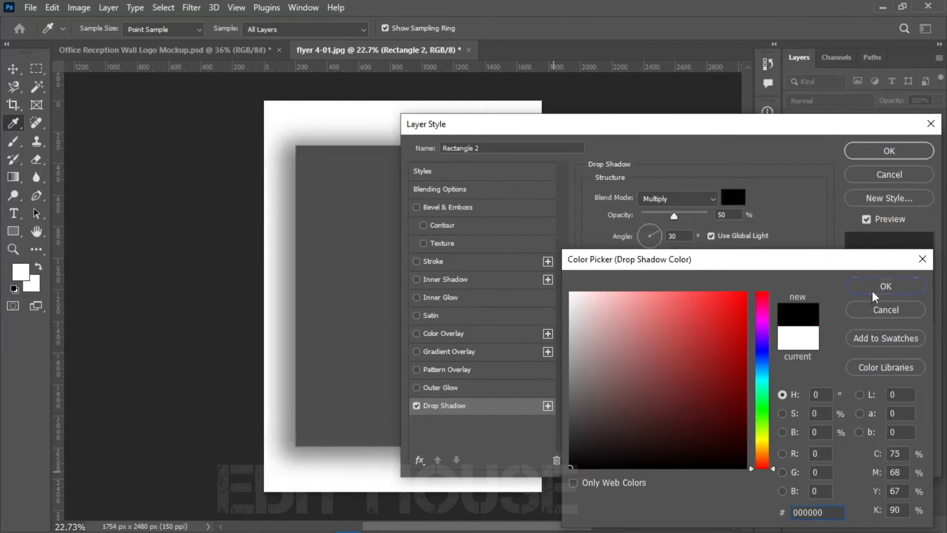
click(872, 290)
click(890, 150)
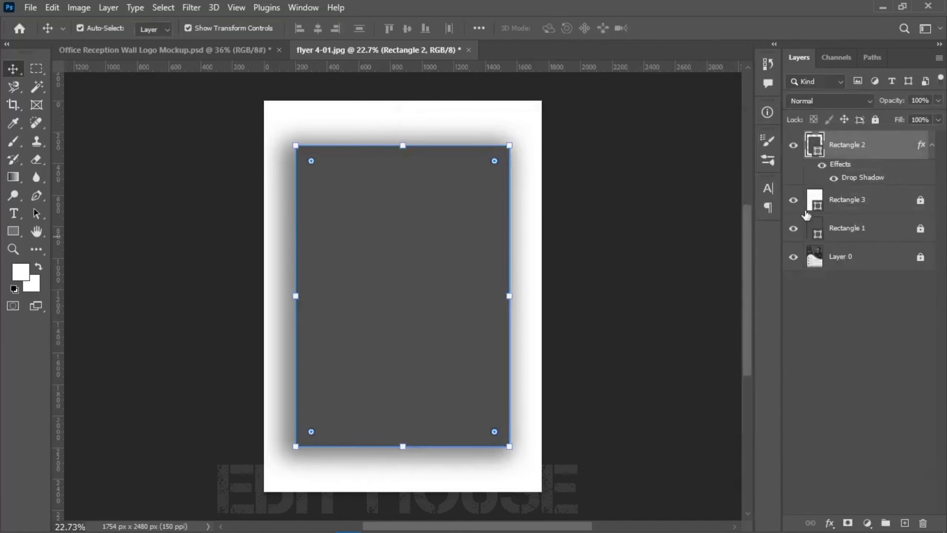
- Hide the white Rectangle 3 layer and split Rectangle 2's black drop shadow off onto its own layer
click(794, 201)
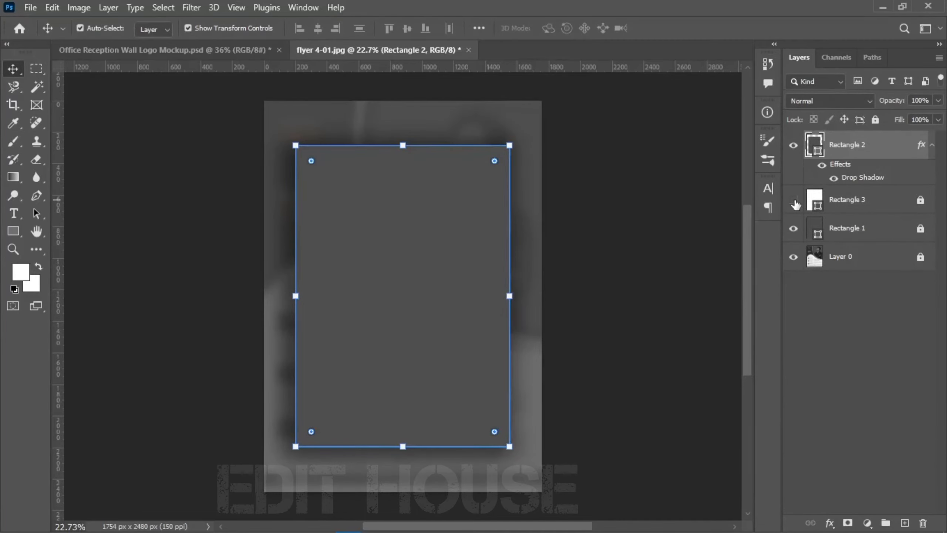
right_click(848, 166)
click(869, 393)
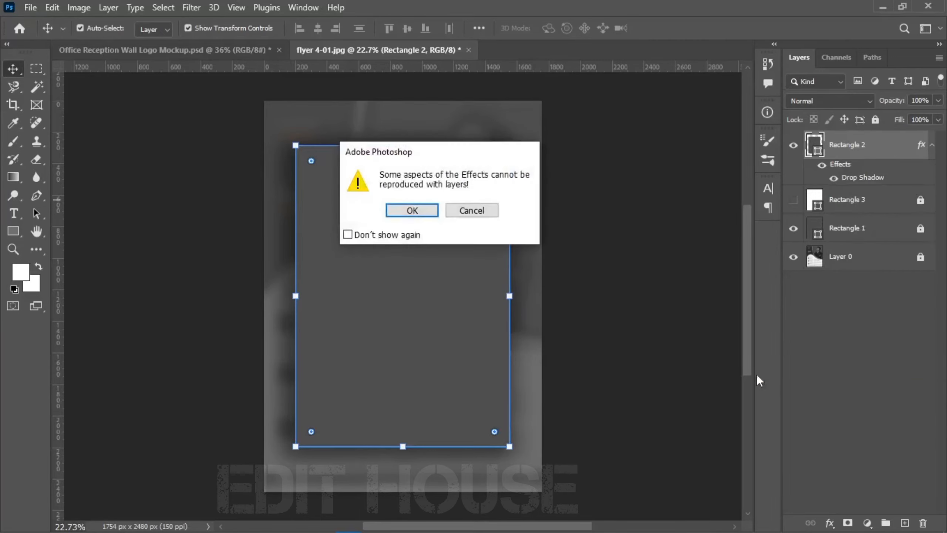
click(411, 211)
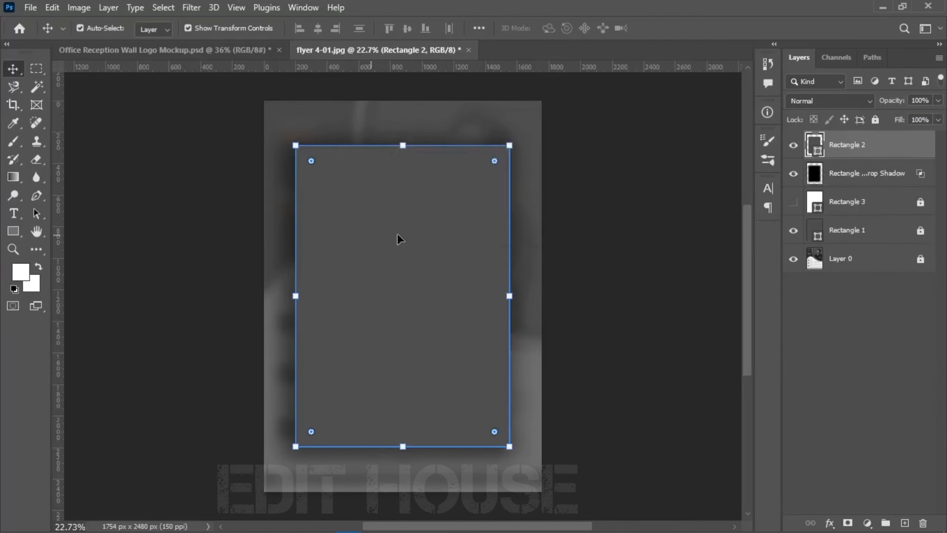
- Lock Rectangle 2 above its black drop shadow layer
click(706, 183)
click(837, 147)
click(875, 119)
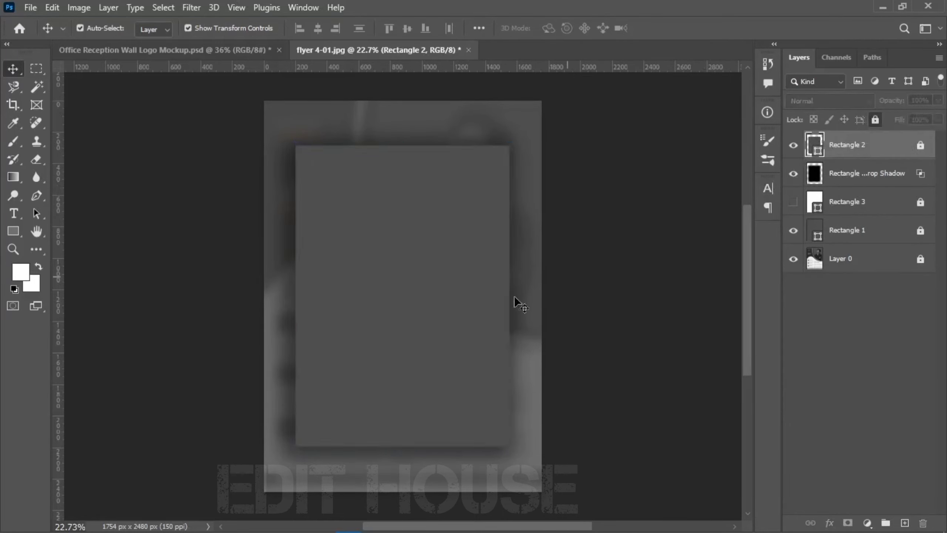
- Scale the drop shadow layer to about 91.05% width and 92.62% height, aligning its right and top edges with the rectangle
click(401, 336)
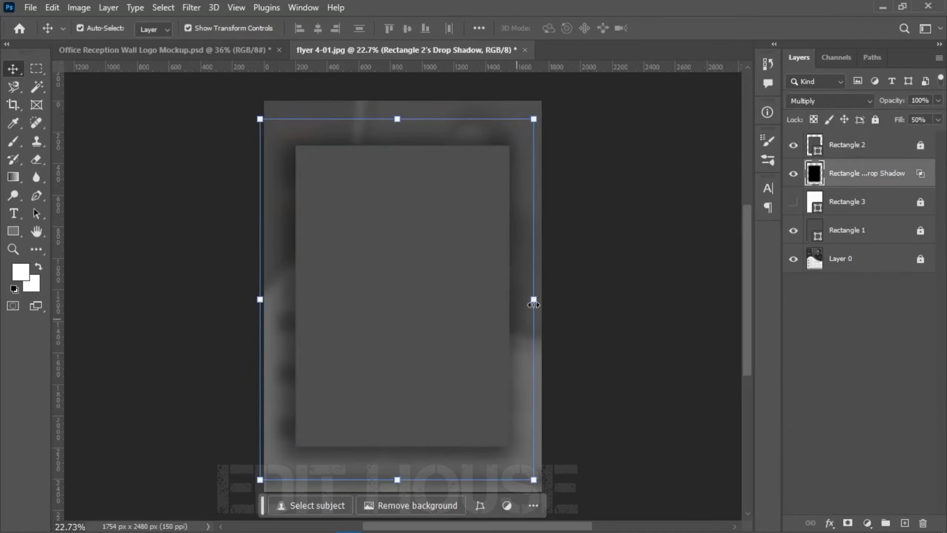
drag(533, 299, 510, 301)
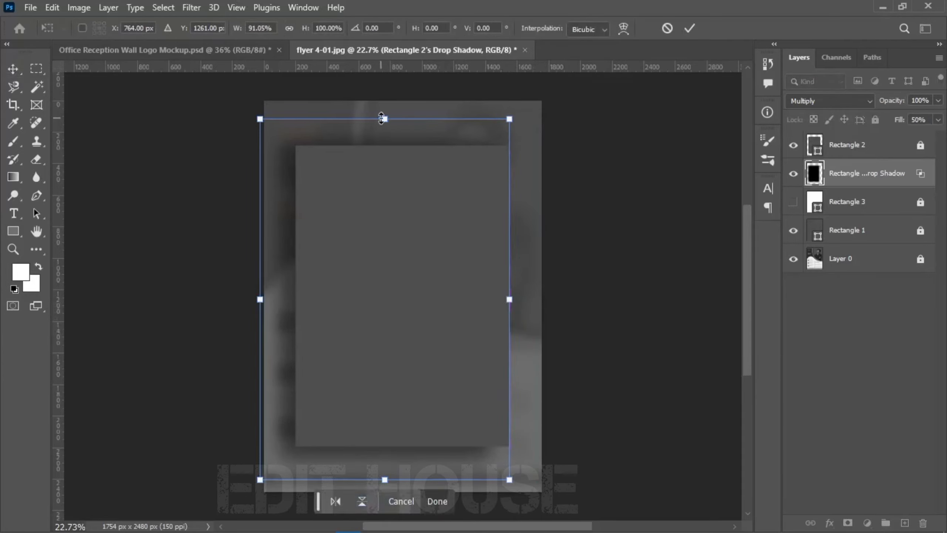
drag(381, 118, 385, 142)
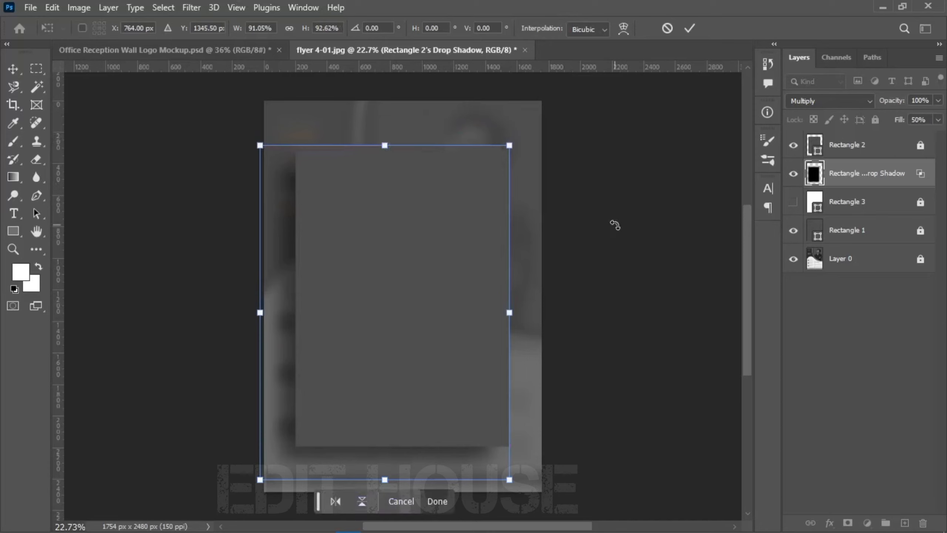
click(447, 504)
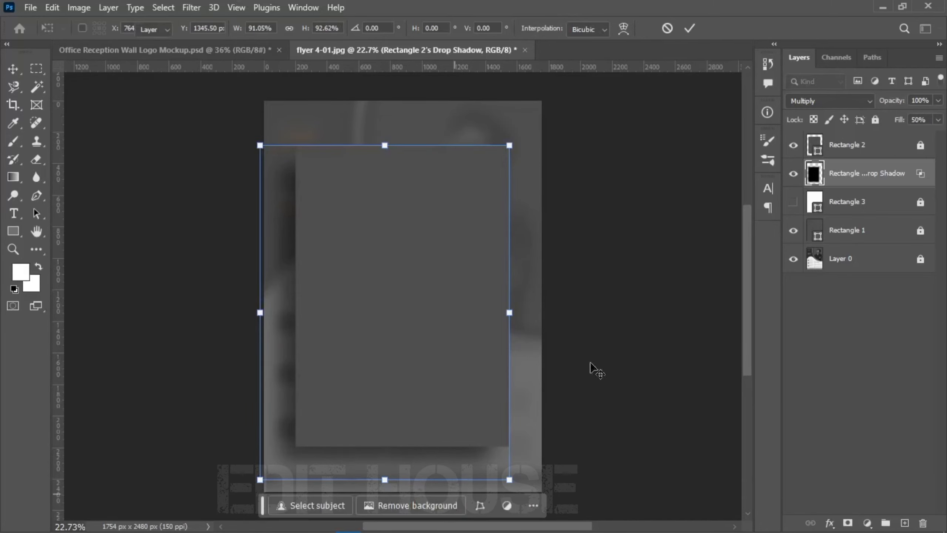
click(615, 329)
- Lock the drop shadow layer and unlock Rectangle 2
click(874, 173)
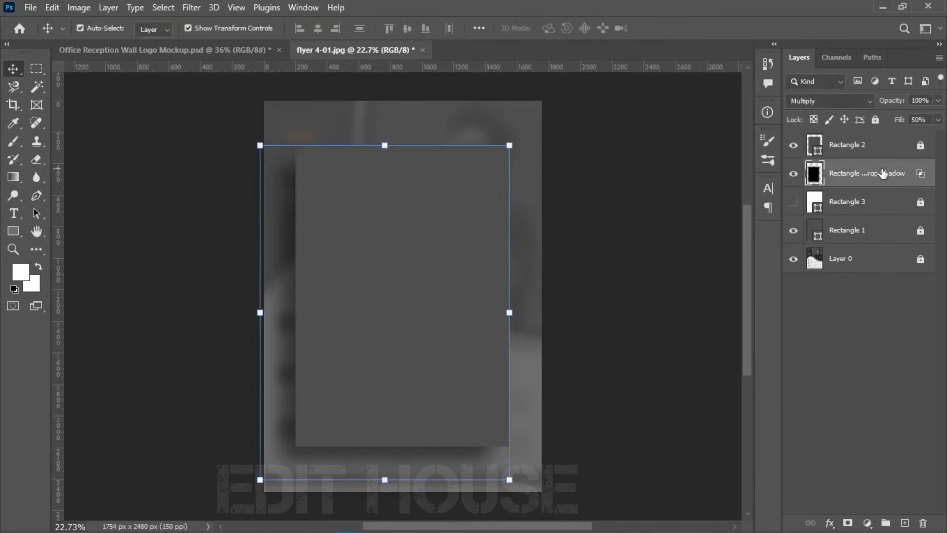
click(875, 119)
click(874, 148)
click(656, 261)
- Convert the Rectangle 2 layer to a smart object
click(441, 289)
right_click(897, 150)
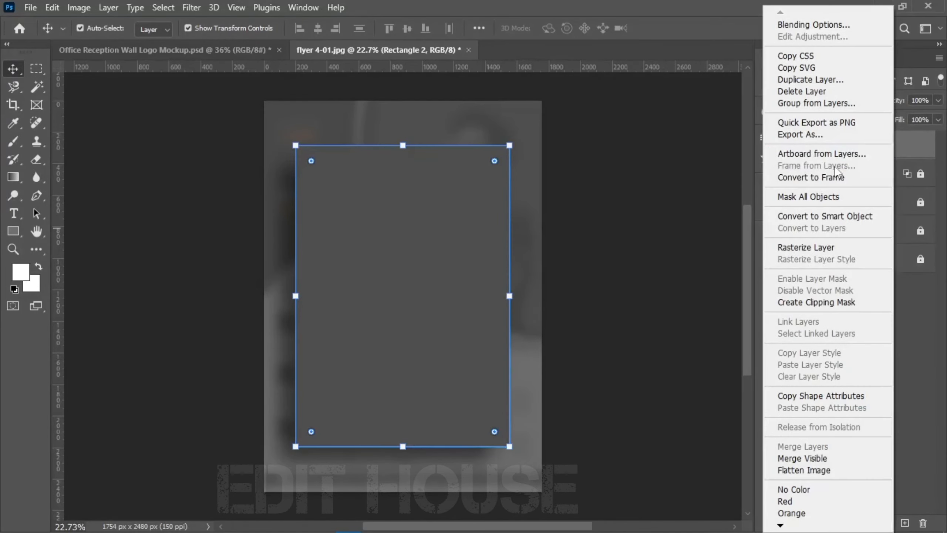
click(805, 216)
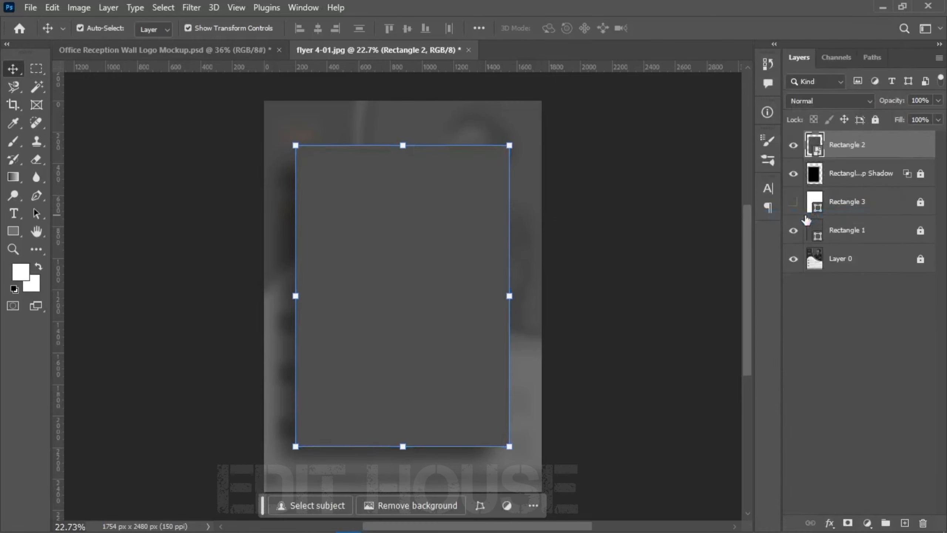
click(615, 248)
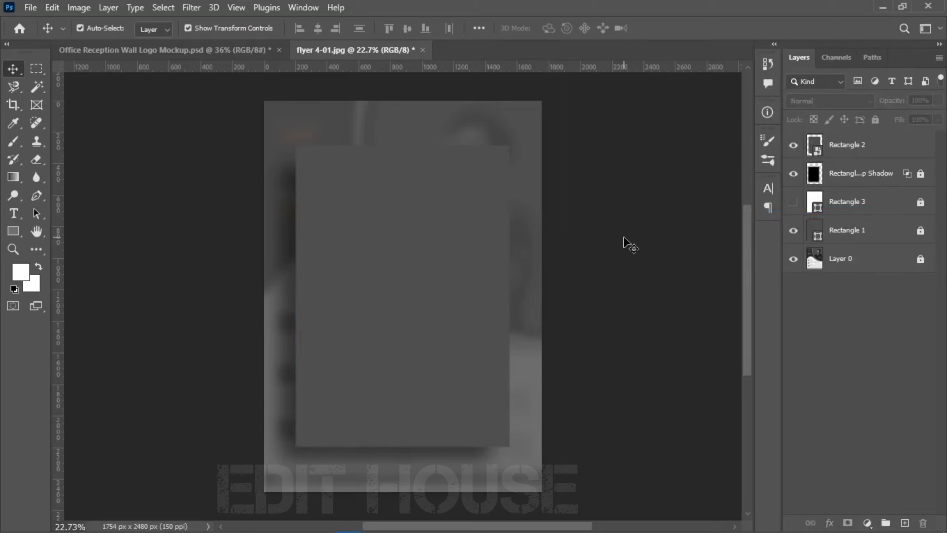
- Create a new empty layer above Rectangle 2 and select it
click(854, 147)
click(905, 523)
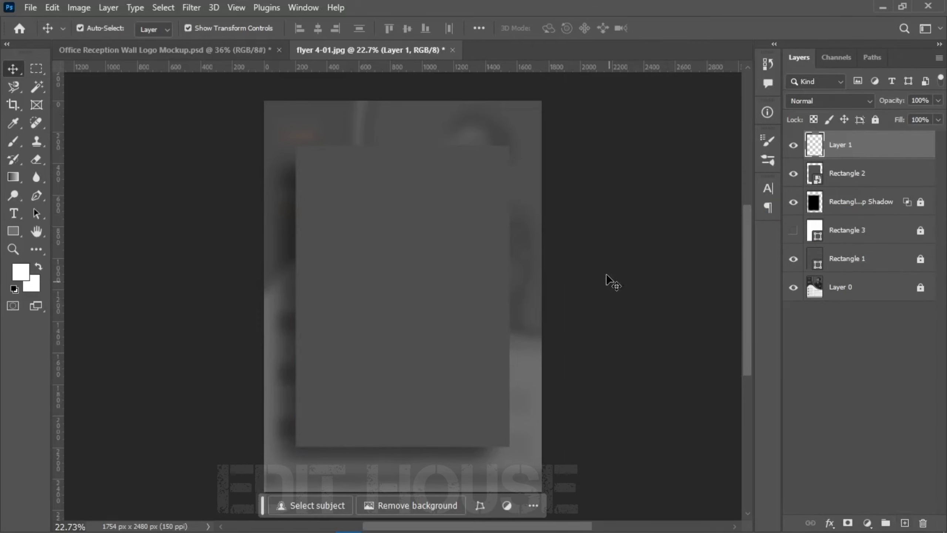
click(606, 274)
click(830, 149)
- Set up a soft white brush with a size of 2269 px
key(b)
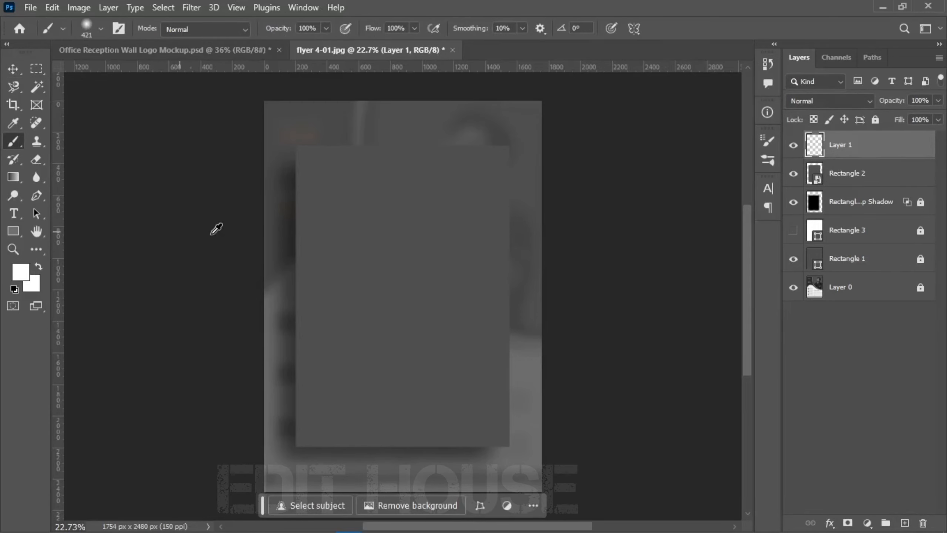
drag(320, 233, 488, 245)
mouse_move(383, 244)
mouse_down()
mouse_move(334, 252)
mouse_move(366, 236)
mouse_move(374, 304)
mouse_move(364, 329)
mouse_up()
drag(393, 239, 422, 238)
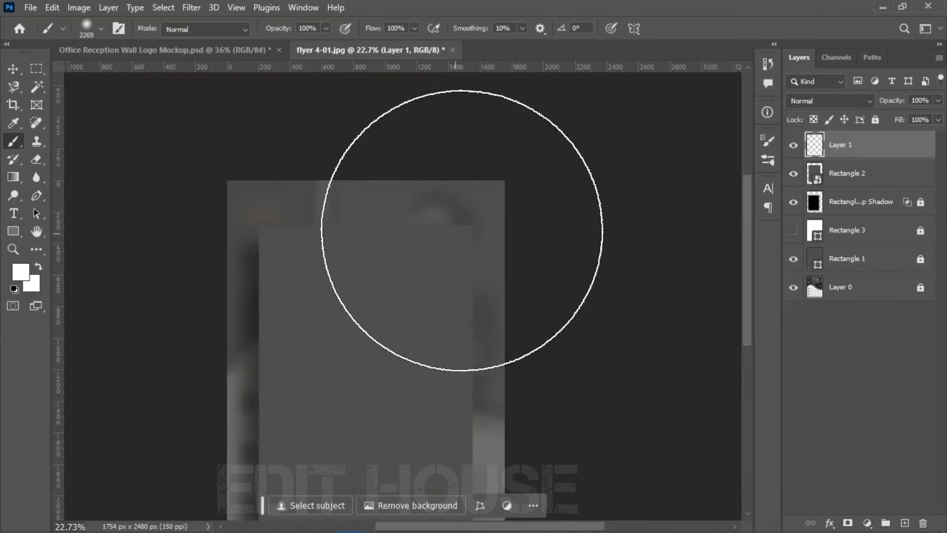
- Try white brush dabs over the flyer's upper-right corner at 100% and 35% opacity, undoing each one
click(460, 216)
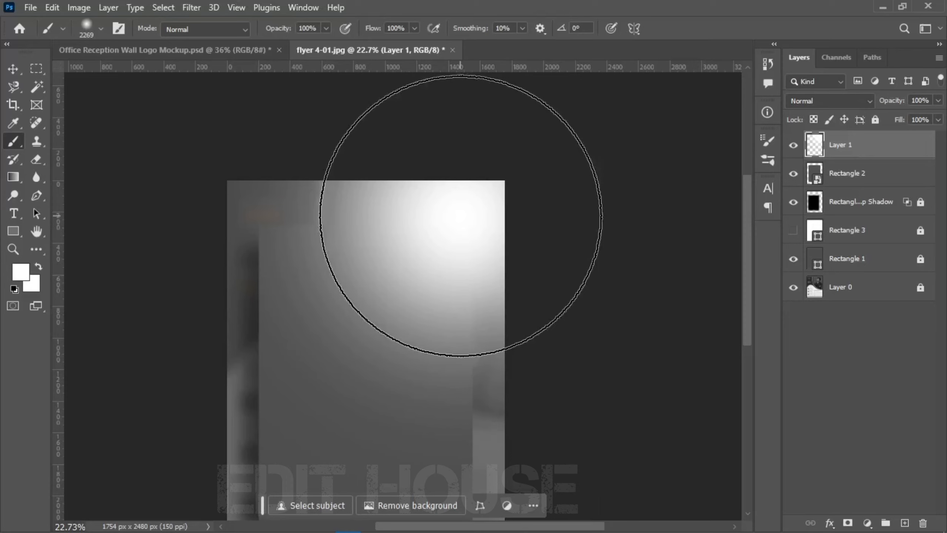
key(ctrl+z)
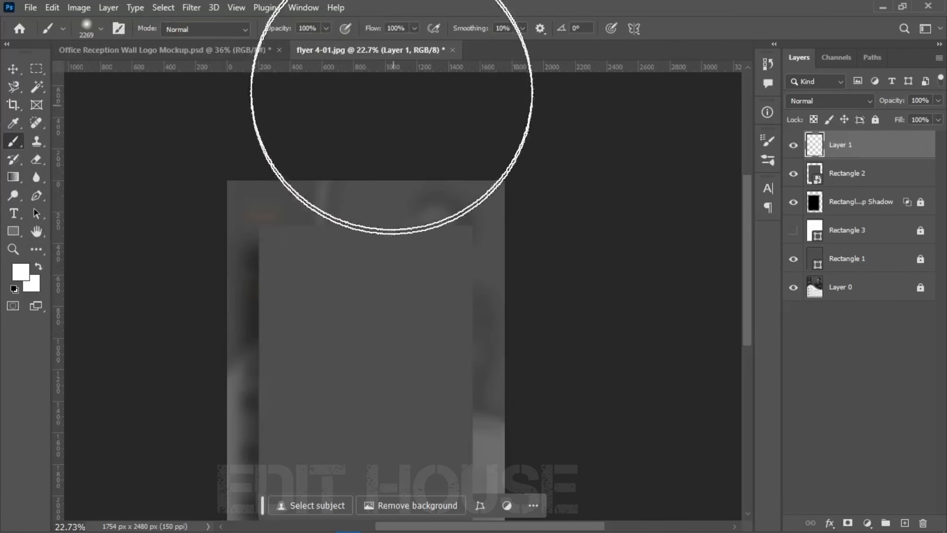
click(325, 28)
drag(330, 44, 284, 44)
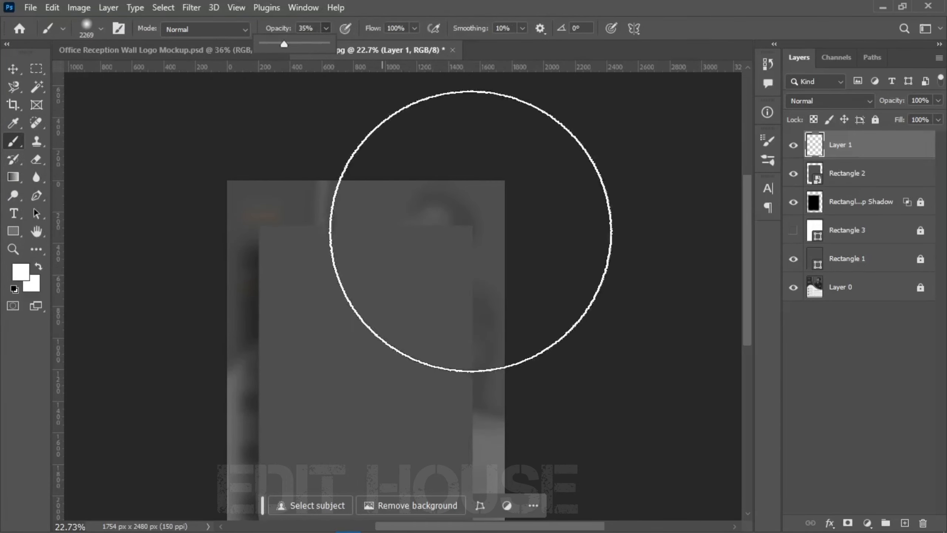
click(470, 231)
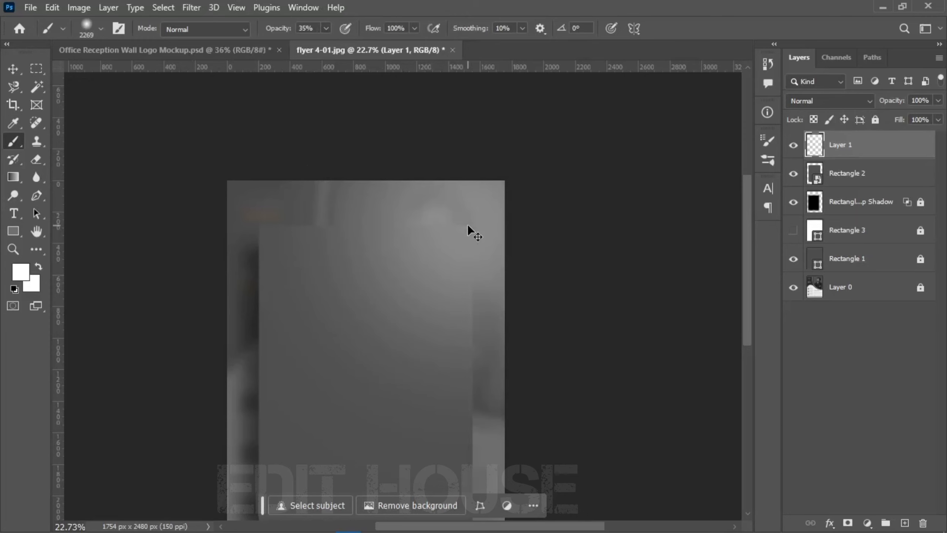
key(ctrl+z)
- Set the brush opacity to 9% and dab a faint white glow over the flyer's upper-right corner on Layer 1
click(325, 29)
click(307, 42)
click(480, 217)
click(479, 217)
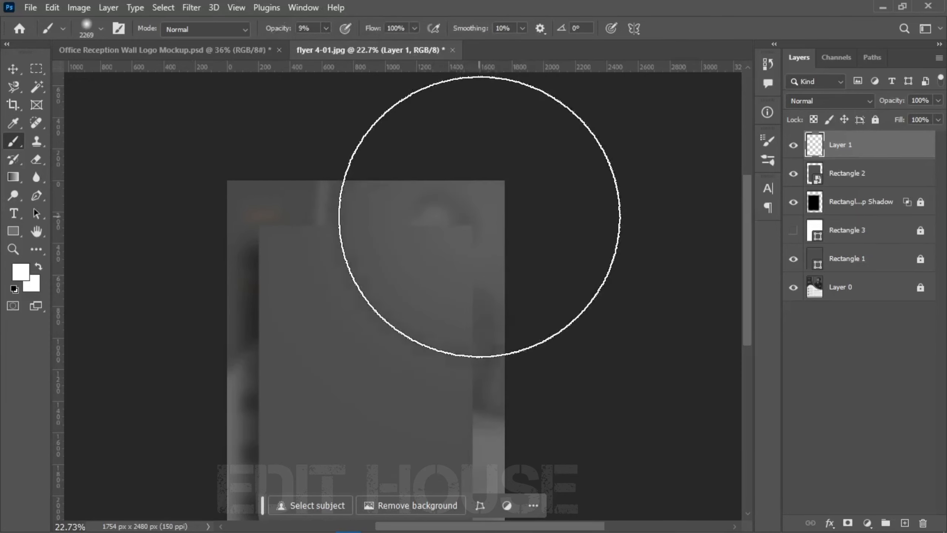
- Lock Layer 1, which holds the white glow
scroll(197, 269, down, 2)
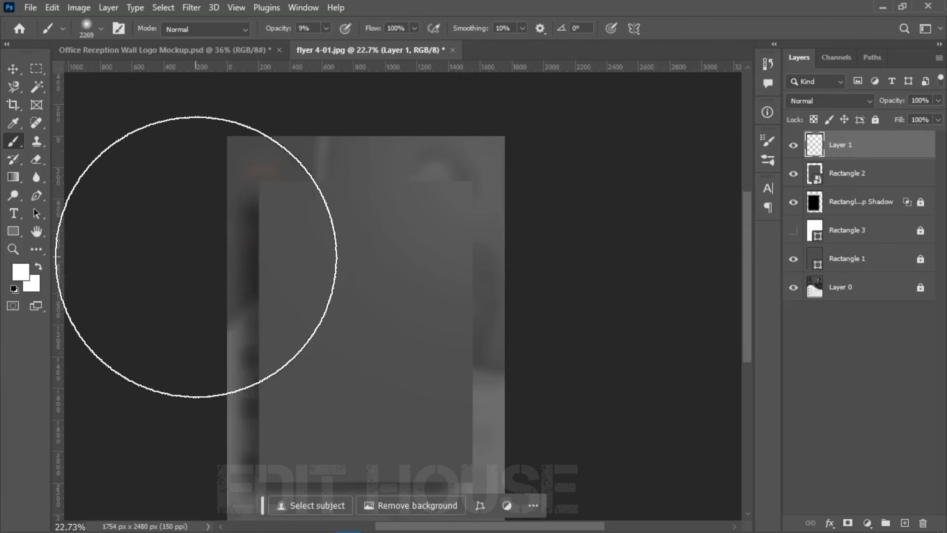
click(14, 69)
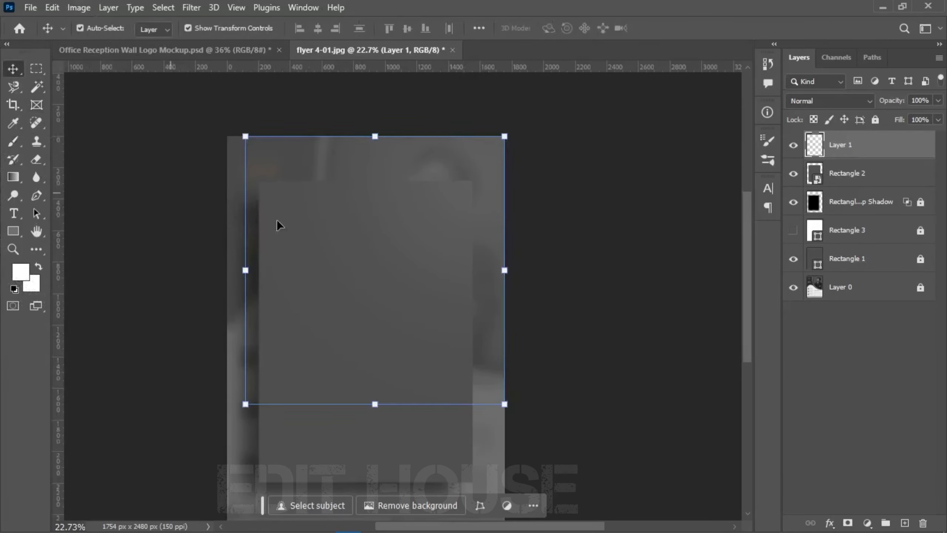
click(613, 204)
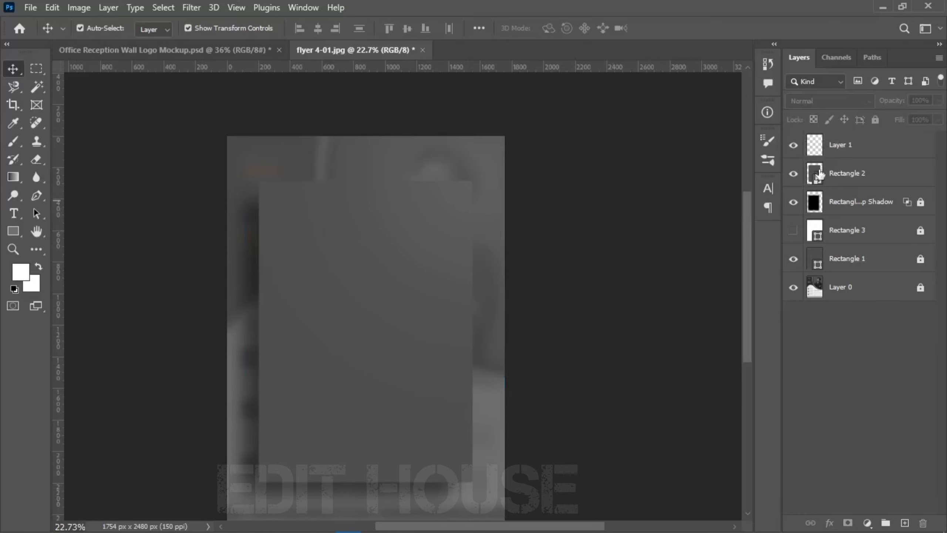
click(871, 148)
click(875, 120)
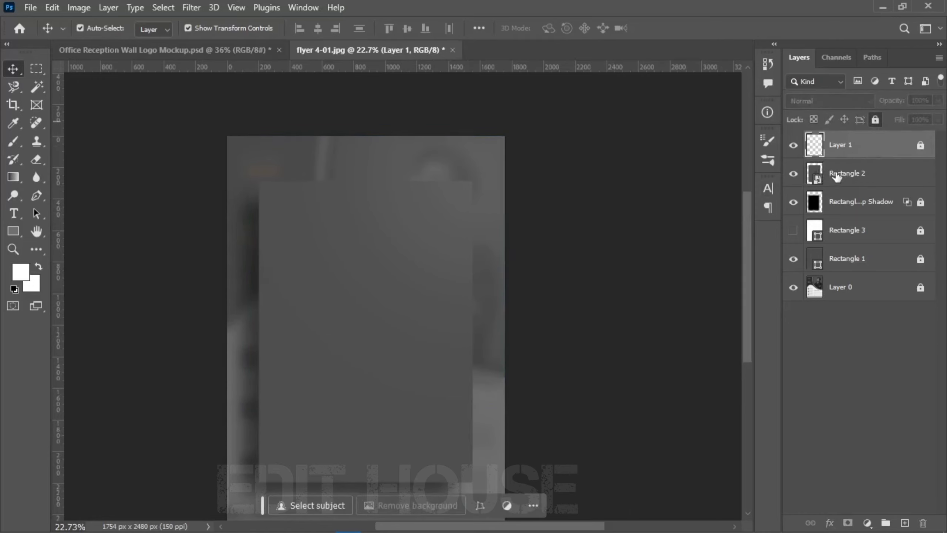
- Open the Rectangle 2 smart object's contents and place the flyer 4-01 image in it as an embedded file
click(819, 182)
double_click(818, 182)
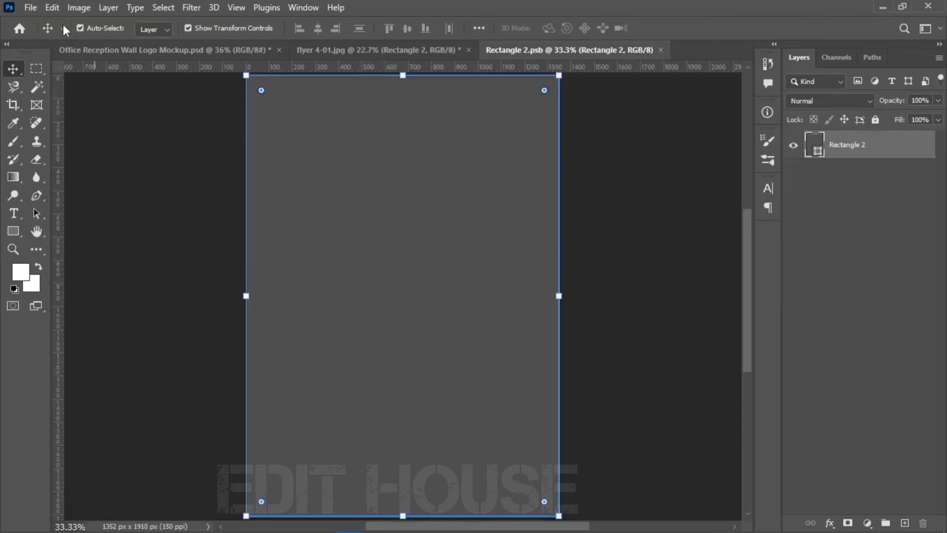
click(31, 8)
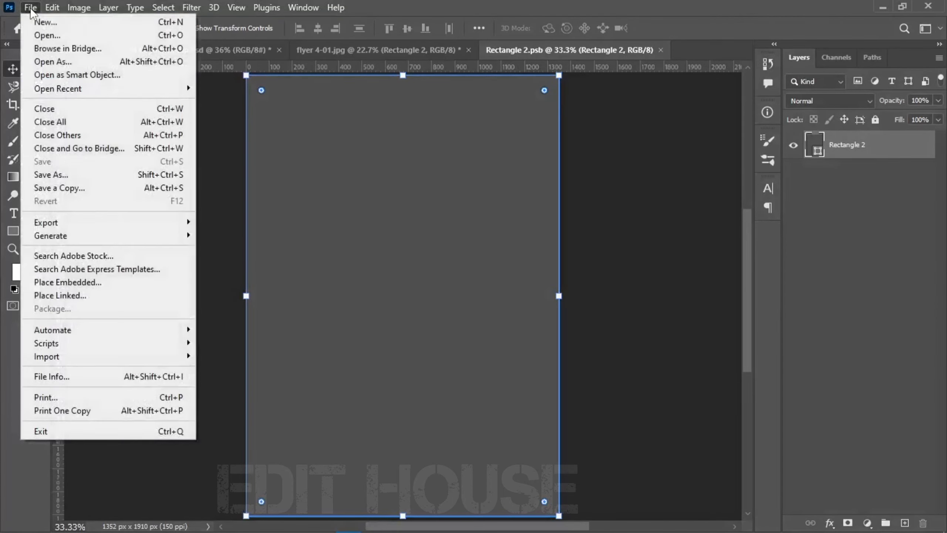
click(83, 284)
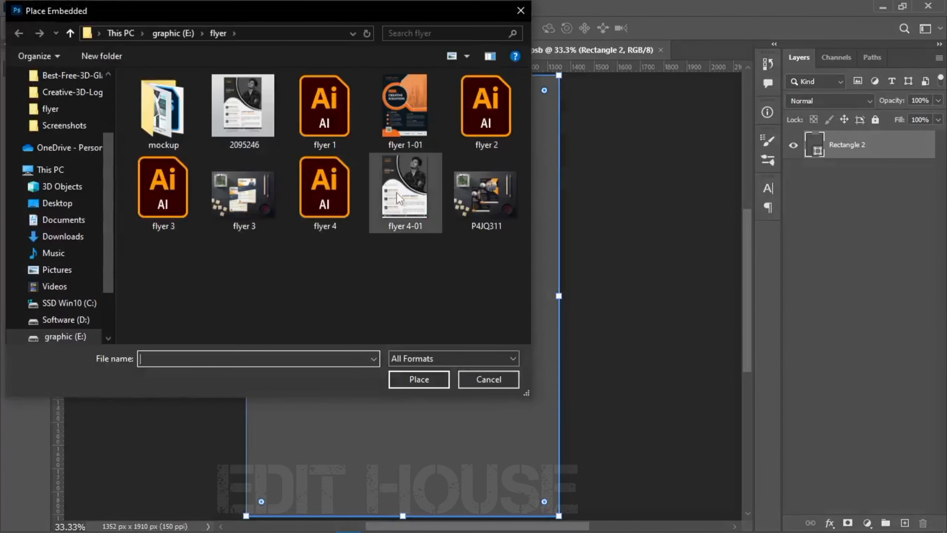
click(400, 205)
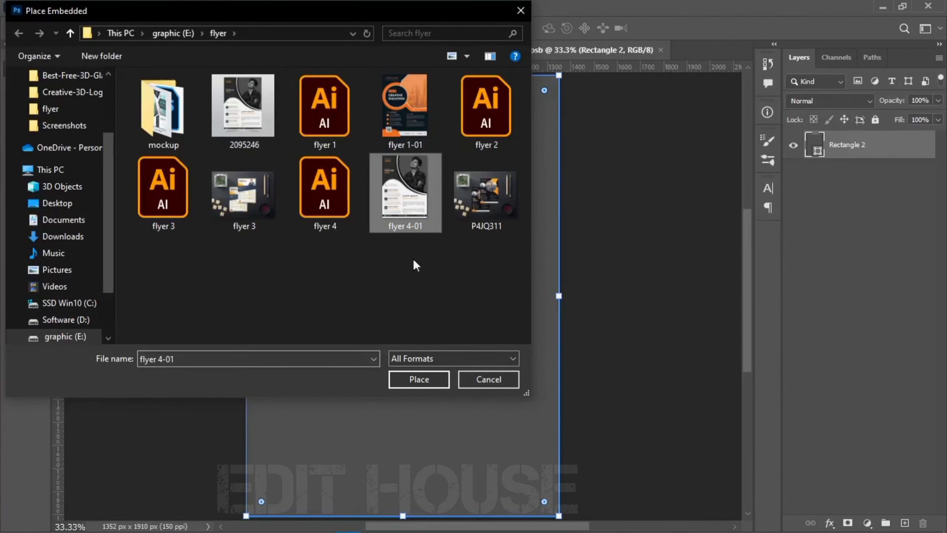
click(417, 379)
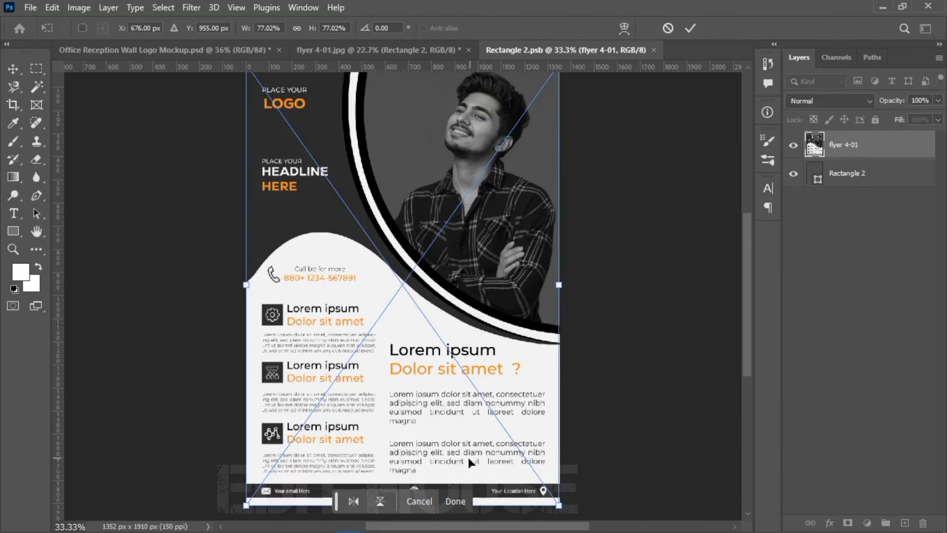
click(459, 502)
click(609, 305)
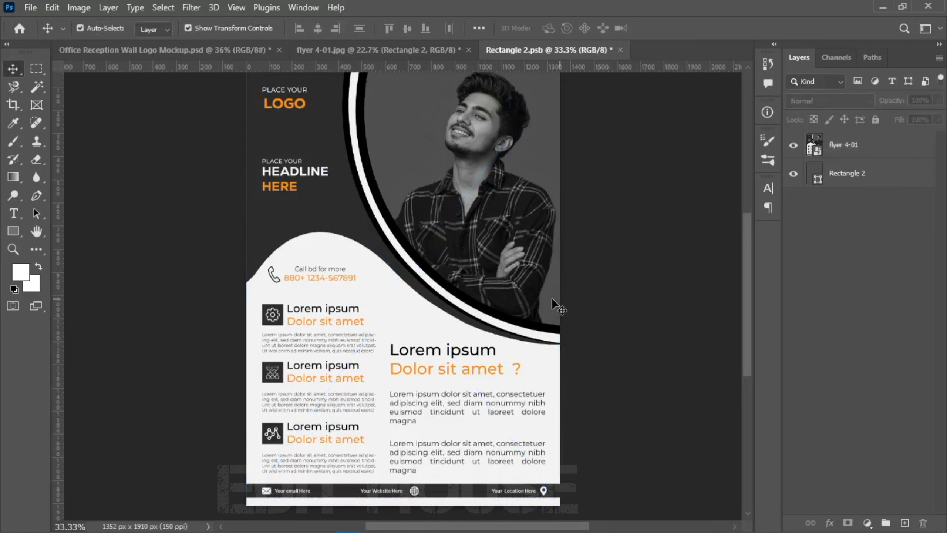
- Enlarge the placed flyer slightly to 77.08% so it reaches both side edges of the canvas, and check its lower and upper edges
click(540, 300)
drag(566, 284, 568, 285)
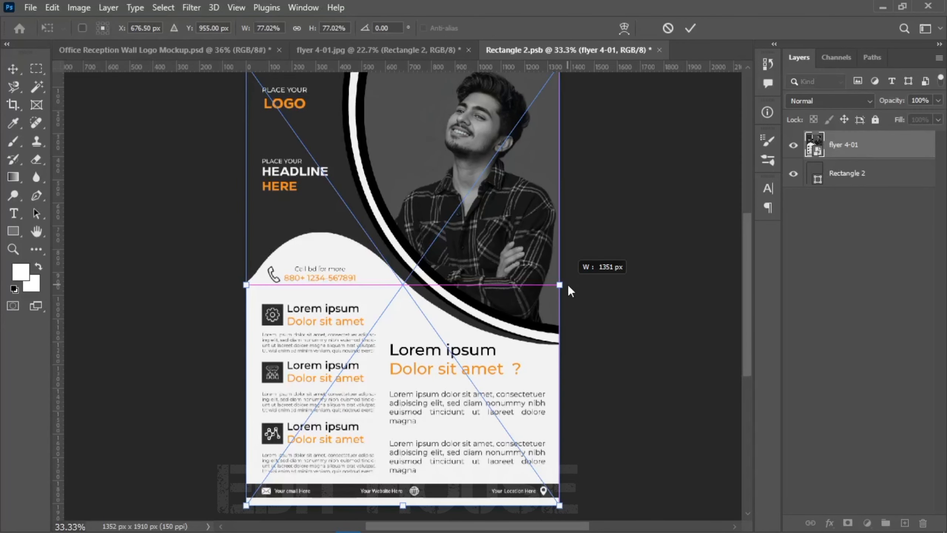
drag(246, 285, 245, 285)
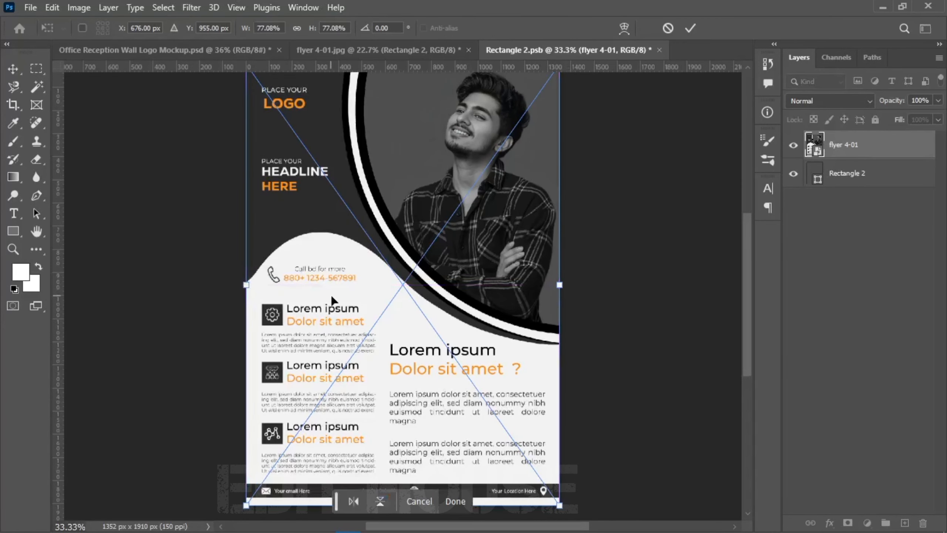
scroll(332, 299, down, 5)
drag(403, 436, 403, 437)
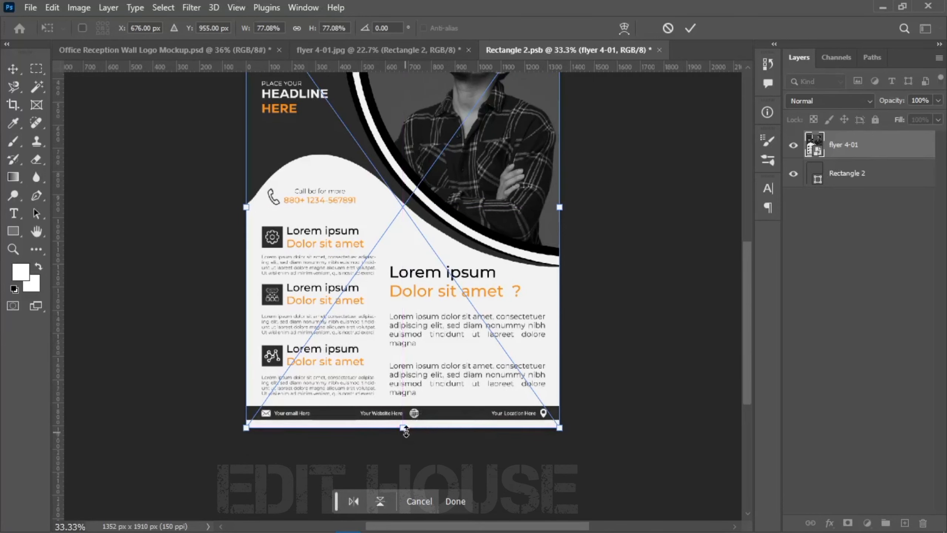
scroll(421, 177, up, 10)
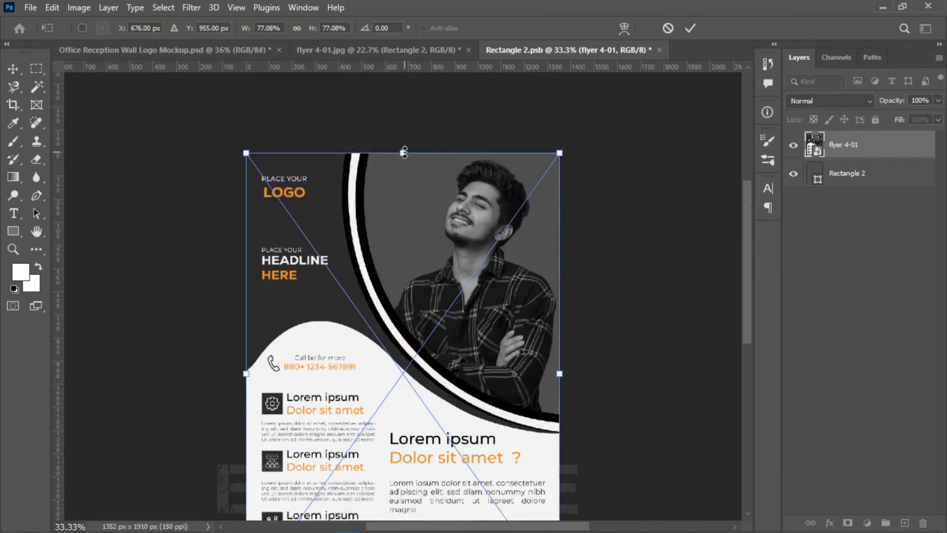
key(Return)
click(622, 159)
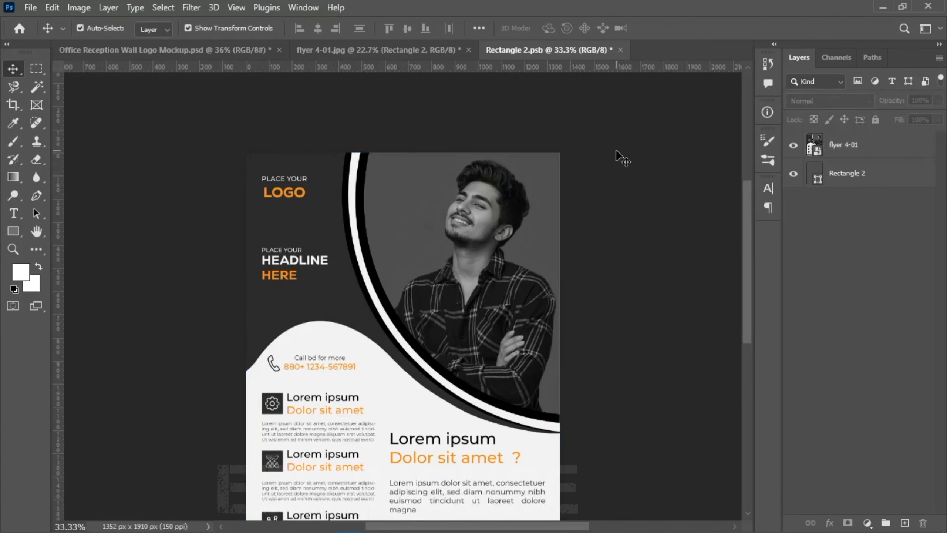
- Close Rectangle 2.psb with its changes saved and return to the flyer mockup document
click(620, 49)
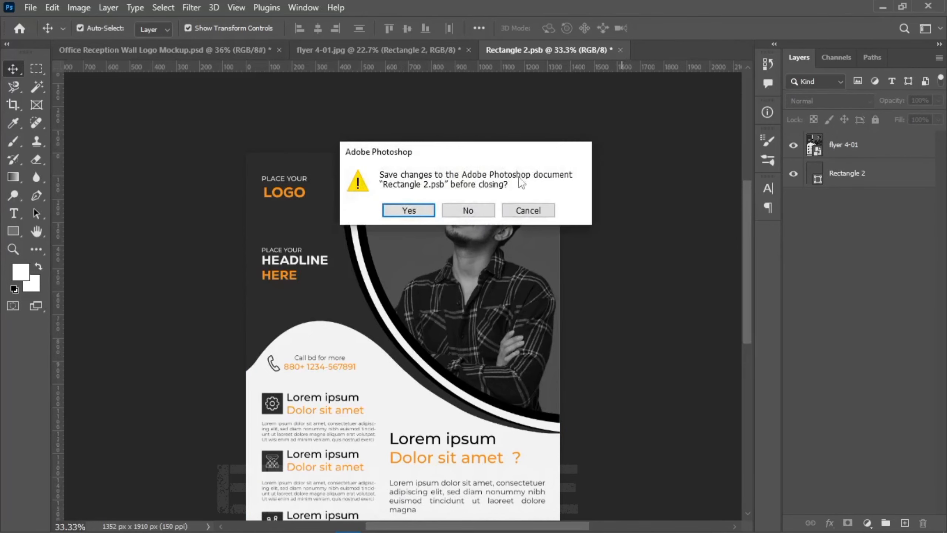
click(405, 210)
click(564, 239)
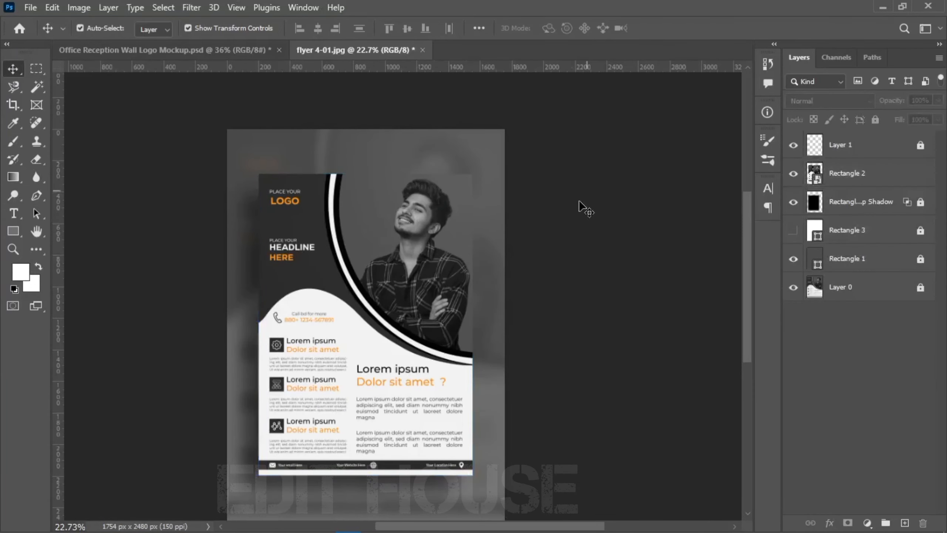
scroll(437, 333, down, 1)
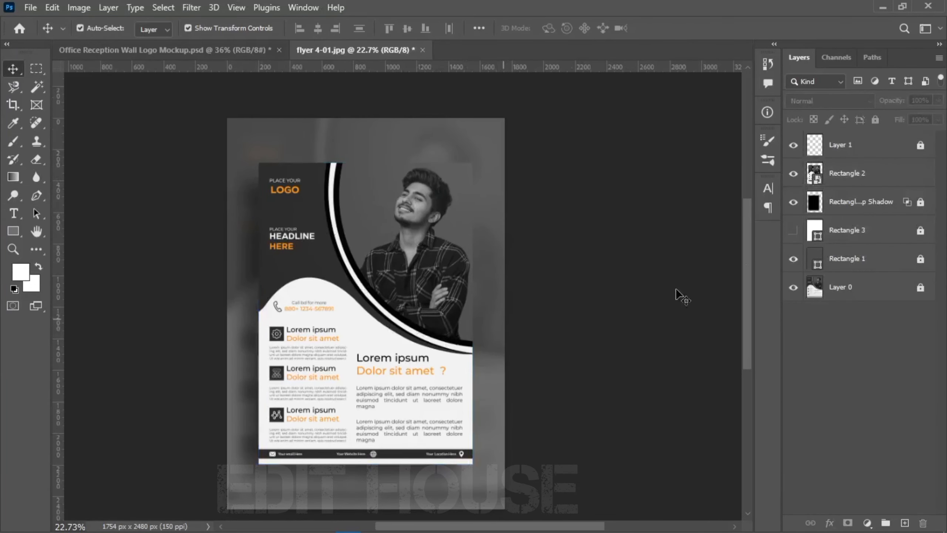
- Try duplicating Layer 1 to strengthen the white glow, and undo the duplicate
click(869, 149)
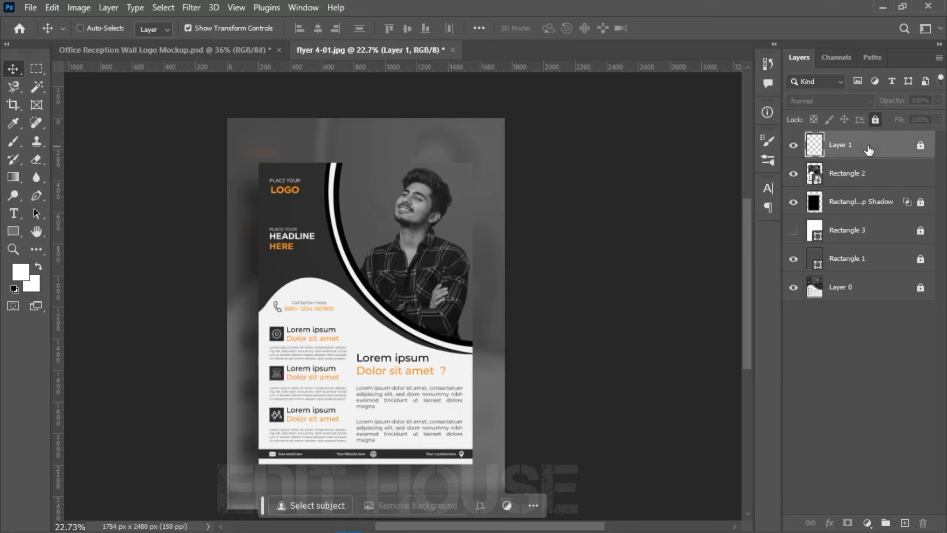
key(ctrl+j)
click(614, 234)
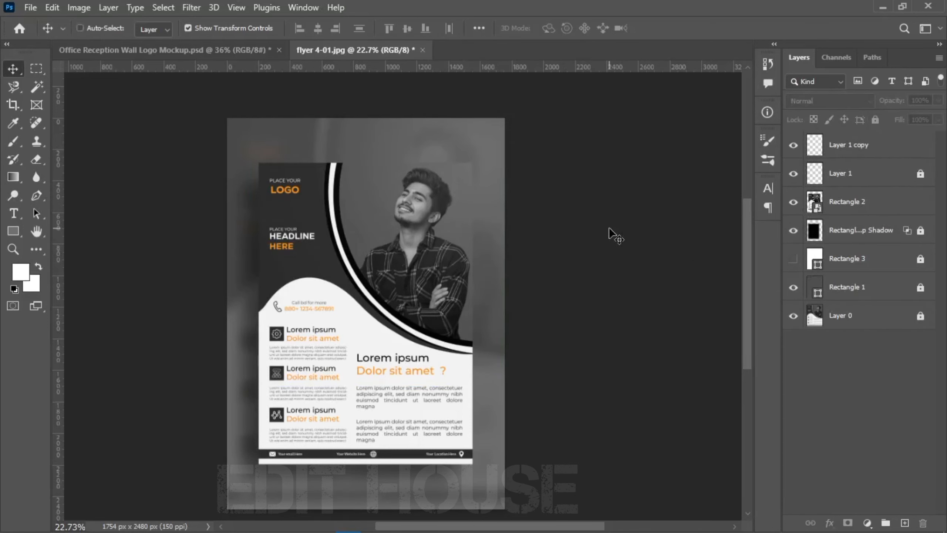
key(ctrl+z)
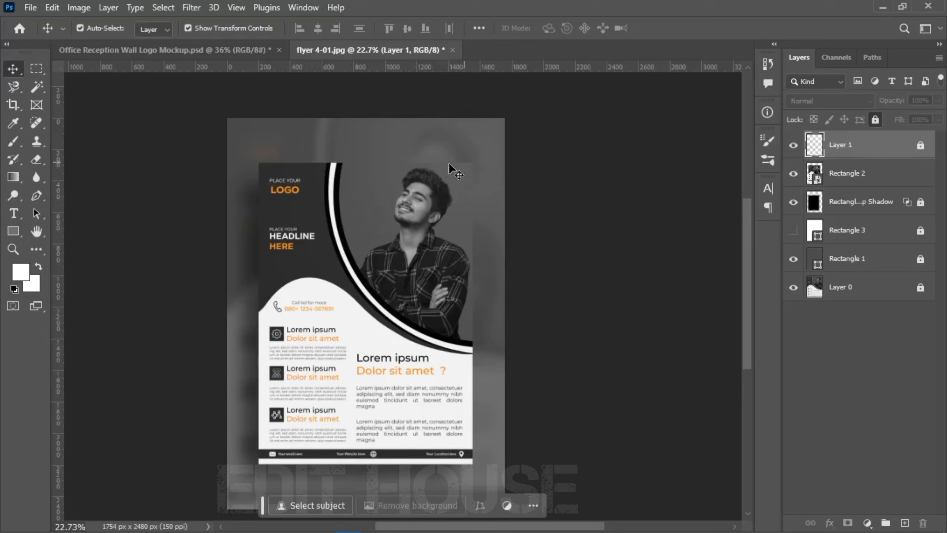
- Unlock Rectangle 1 and Layer 0 and set the opacity of Rectangle 1 to 61%
click(920, 260)
click(920, 288)
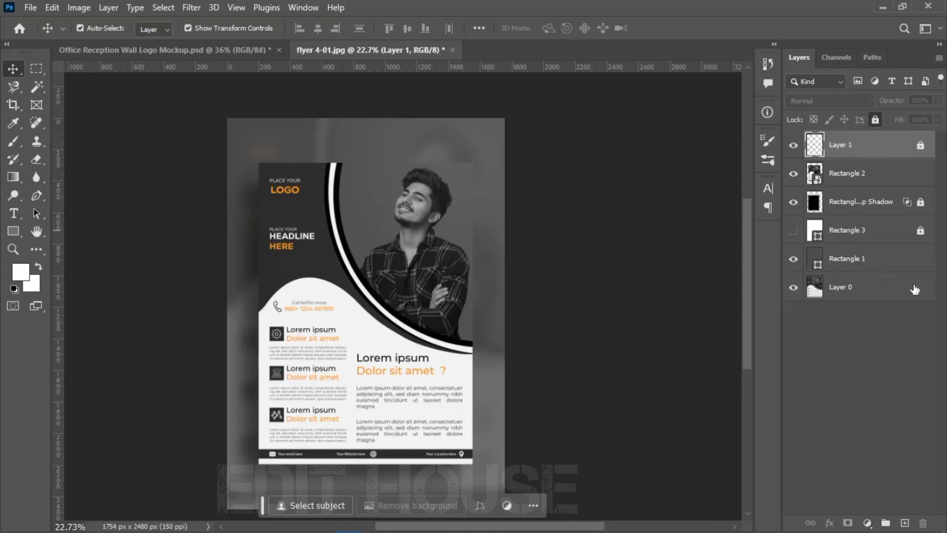
click(858, 266)
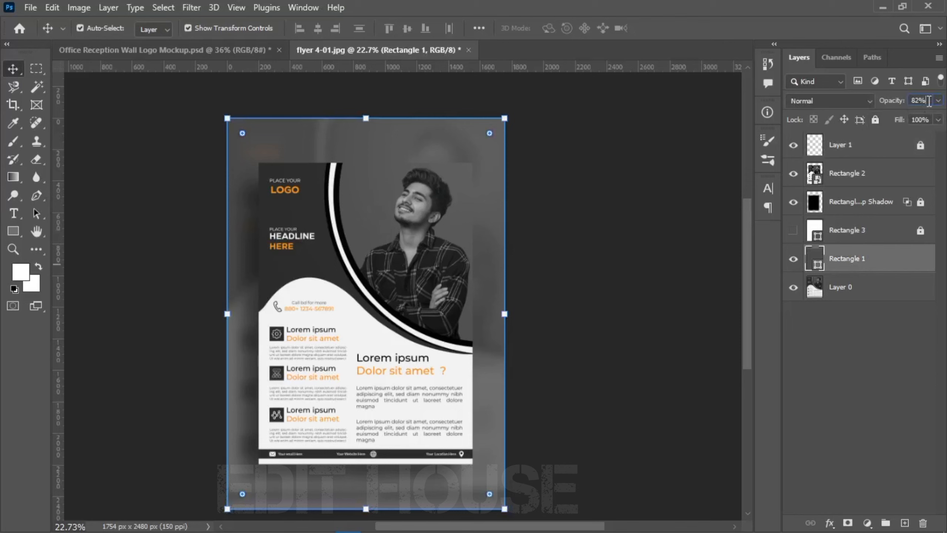
scroll(929, 100, down, 2)
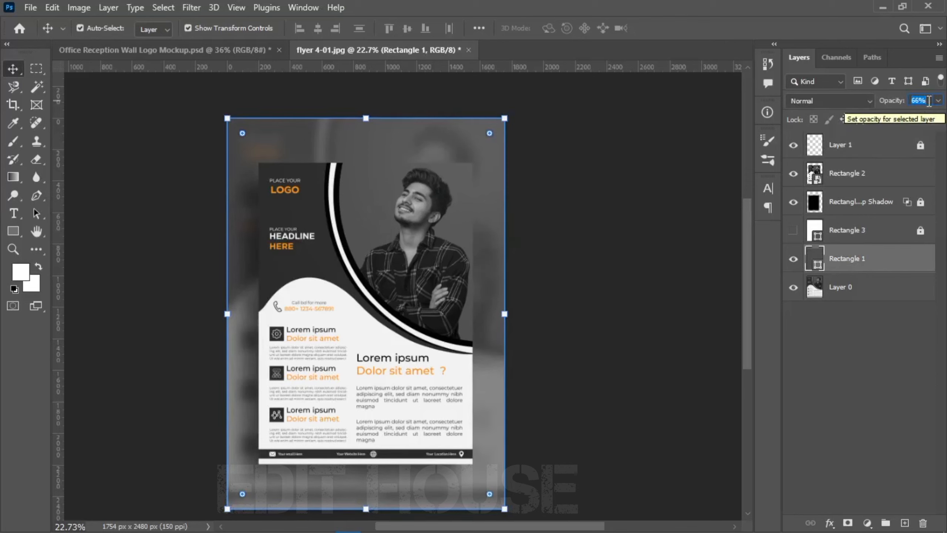
scroll(929, 101, up, 1)
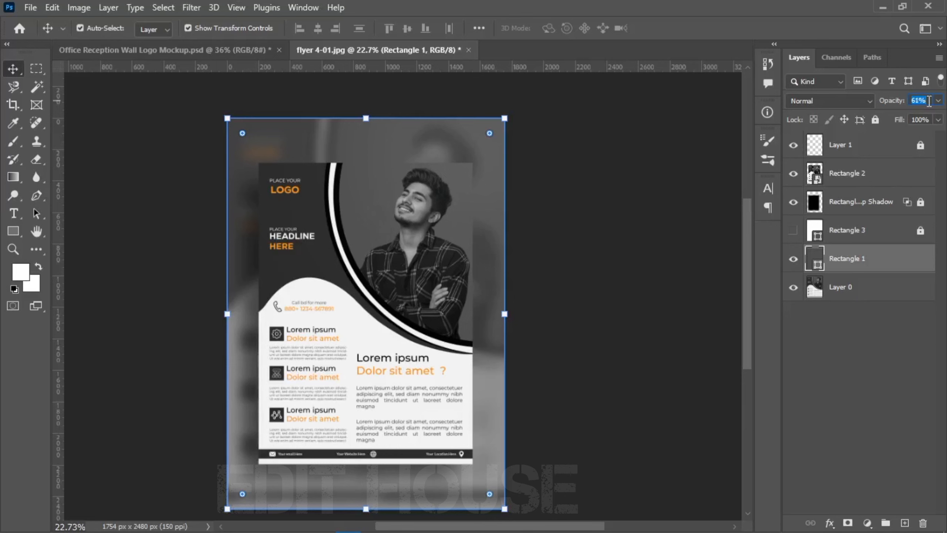
click(725, 344)
- Lock the Rectangle 1 layer again and look over the whole mockup
click(859, 261)
click(875, 120)
click(567, 272)
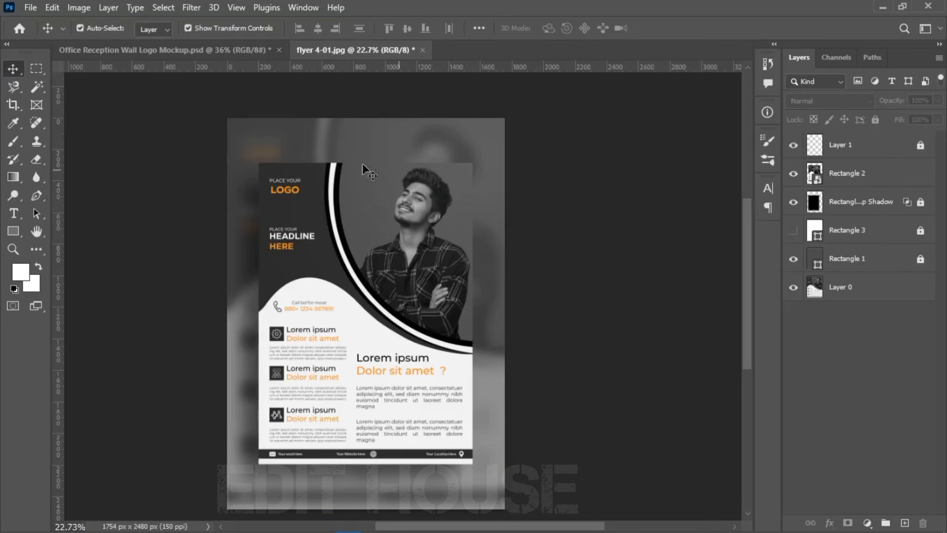
scroll(431, 409, down, 3)
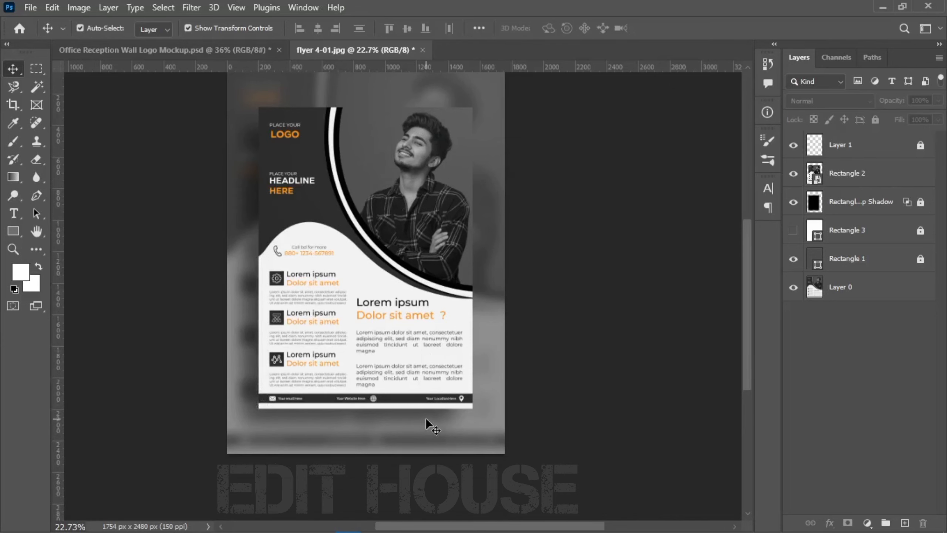
scroll(426, 417, up, 2)
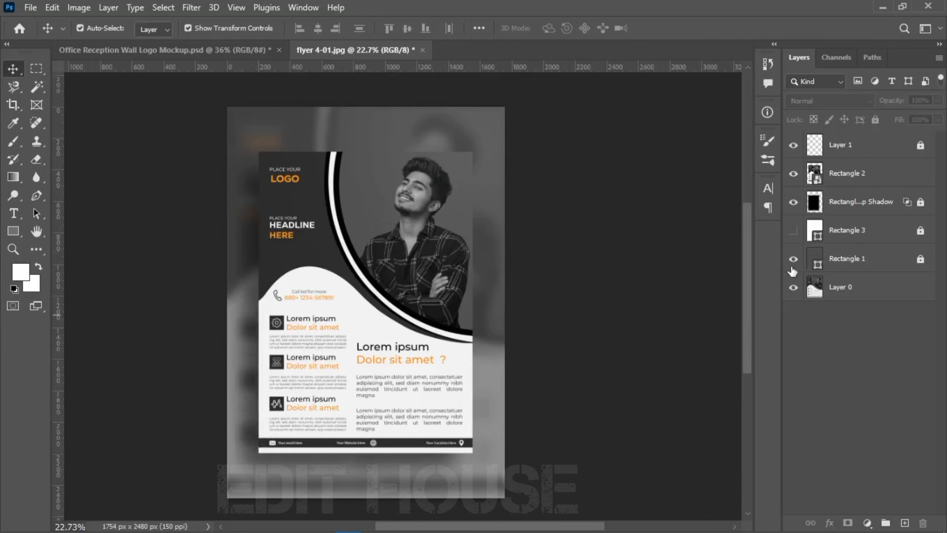
- Show the white Rectangle 3 backdrop, unlock Rectangle 2's drop shadow layer and lock Rectangle 2
click(794, 232)
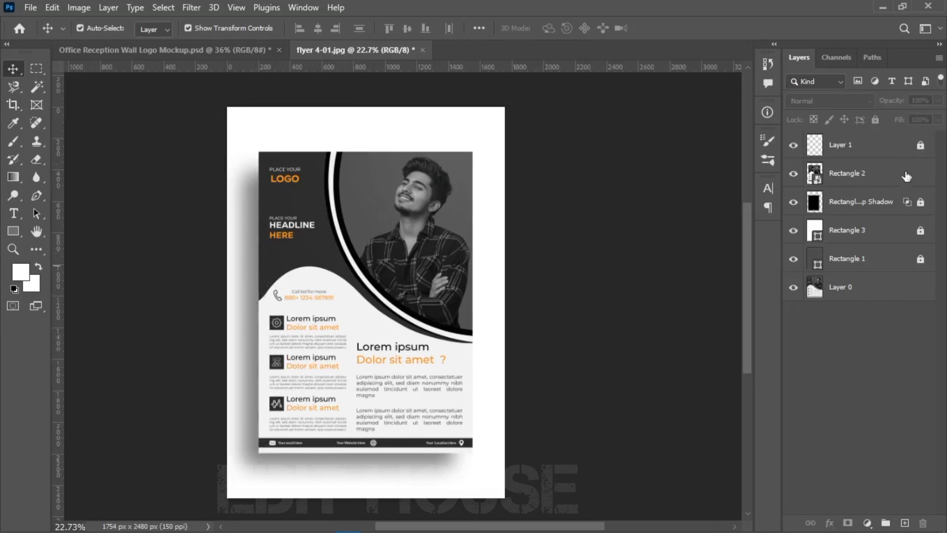
click(902, 178)
click(921, 202)
click(863, 208)
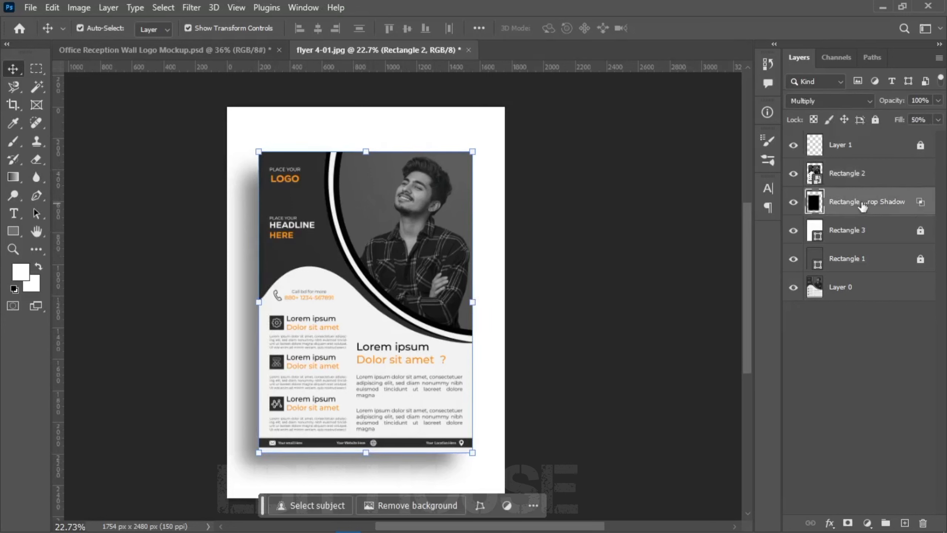
click(844, 180)
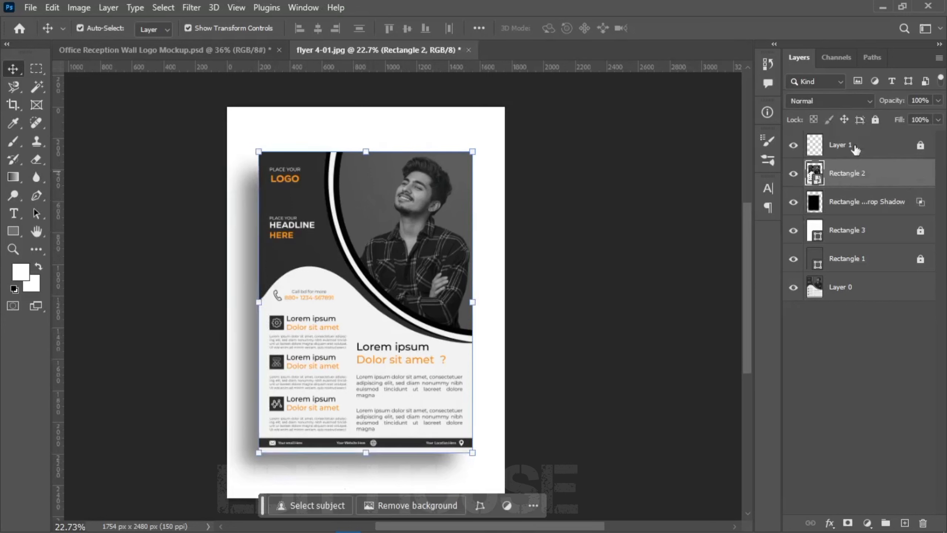
click(875, 119)
- Nudge Rectangle 2's drop shadow layer slightly to the right and down behind the flyer
click(874, 205)
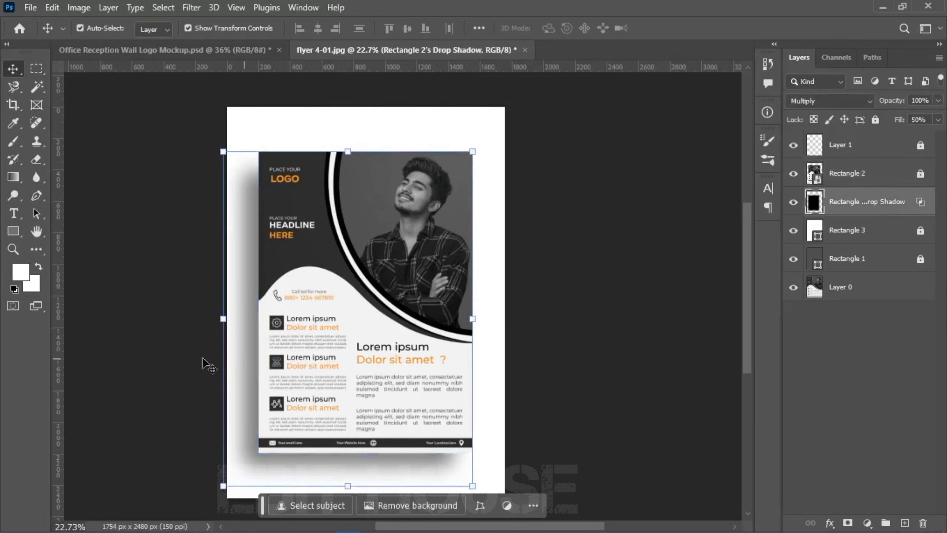
drag(253, 359, 253, 357)
key(Right)
key(Right)
key(Right)
key(Right)
key(Right)
key(Right)
key(Right)
key(Right)
key(Right)
key(Right)
key(Right)
key(Right)
key(Right)
key(Right)
key(Right)
key(Right)
key(Right)
key(Right)
key(Right)
key(Right)
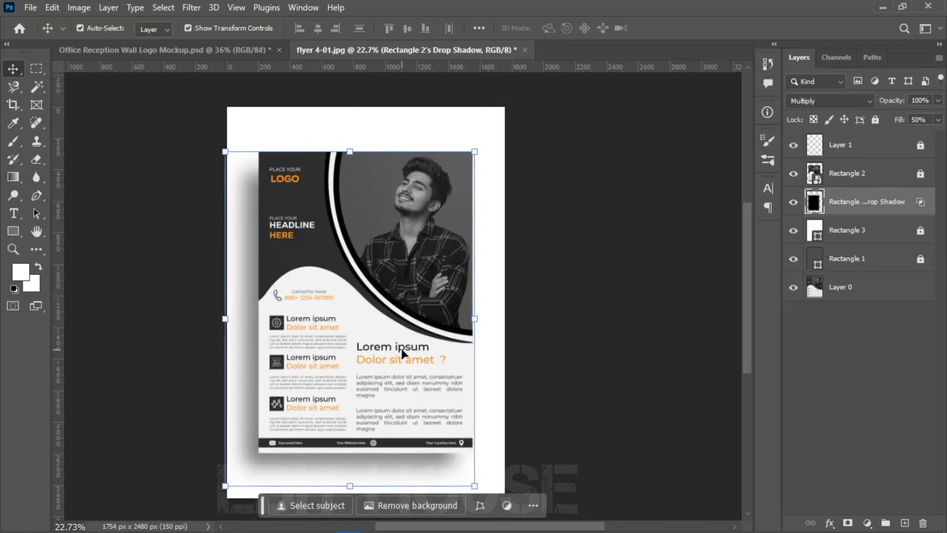
key(Down)
key(Down)
key(Down)
key(Down)
key(Down)
key(Down)
key(Down)
key(Down)
key(Down)
key(Down)
key(Down)
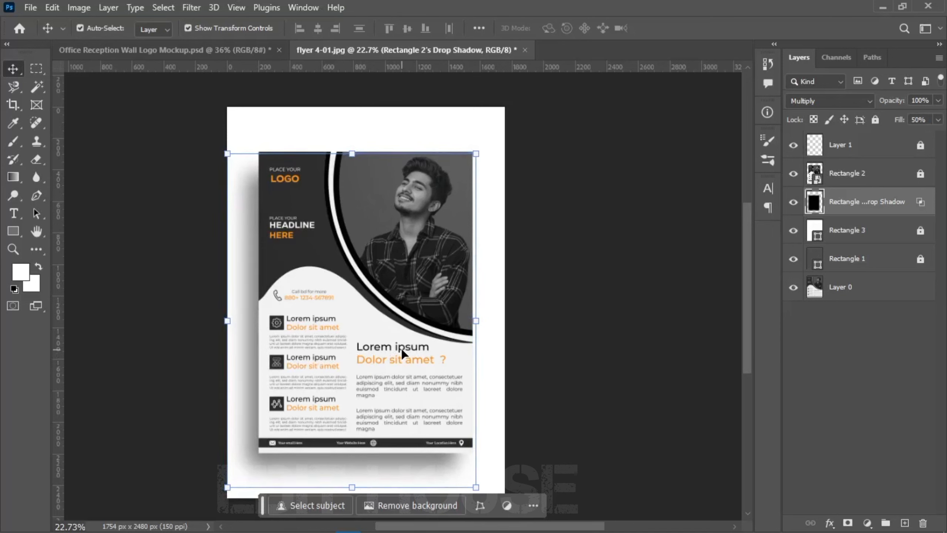
- Narrow the drop shadow so its right edge lines up with the flyer's right edge
drag(475, 321, 472, 323)
key(Return)
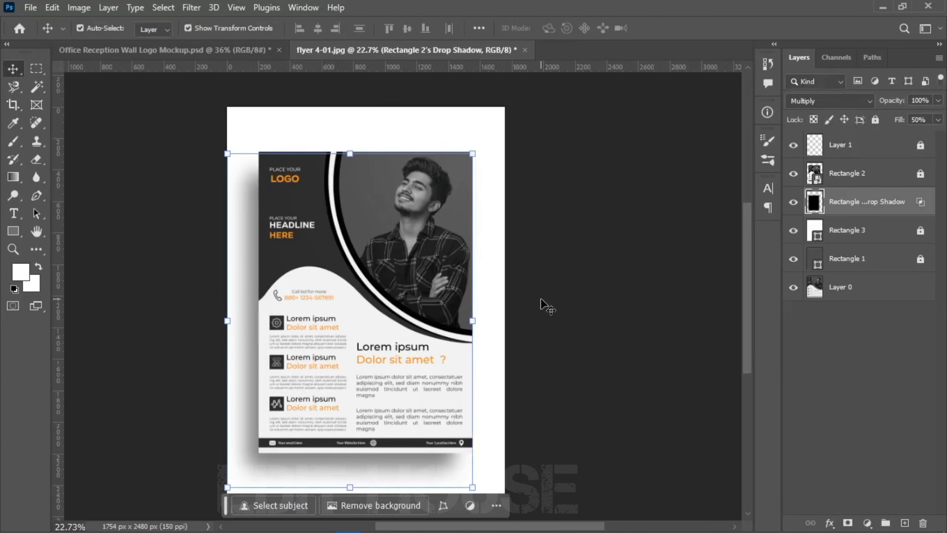
click(540, 298)
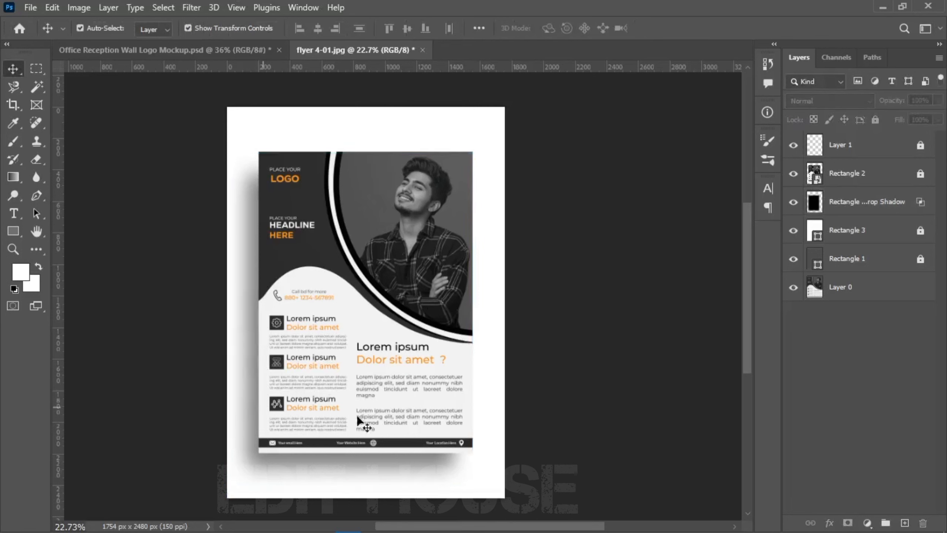
- Lock Rectangle 2's drop shadow layer and hide the white Rectangle 3 backdrop
click(859, 207)
click(875, 120)
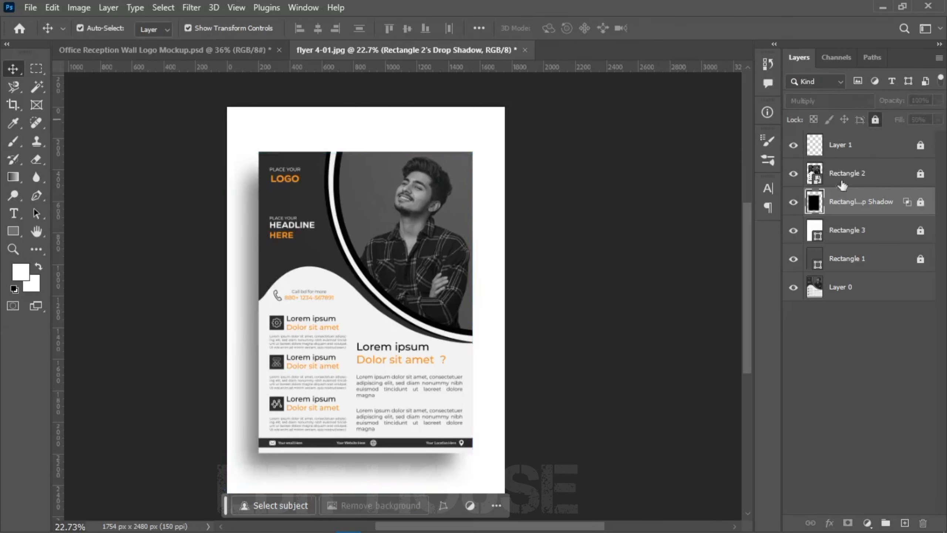
click(794, 230)
click(793, 230)
click(793, 230)
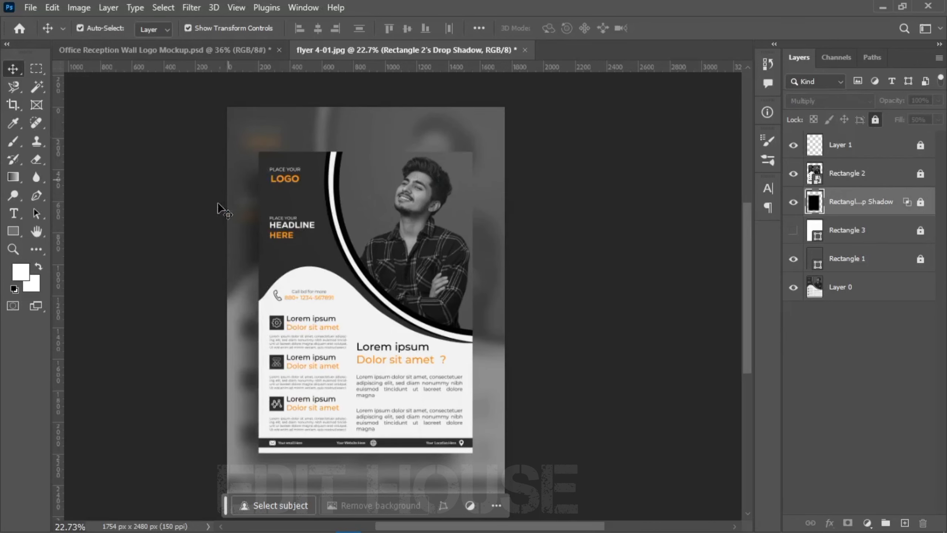